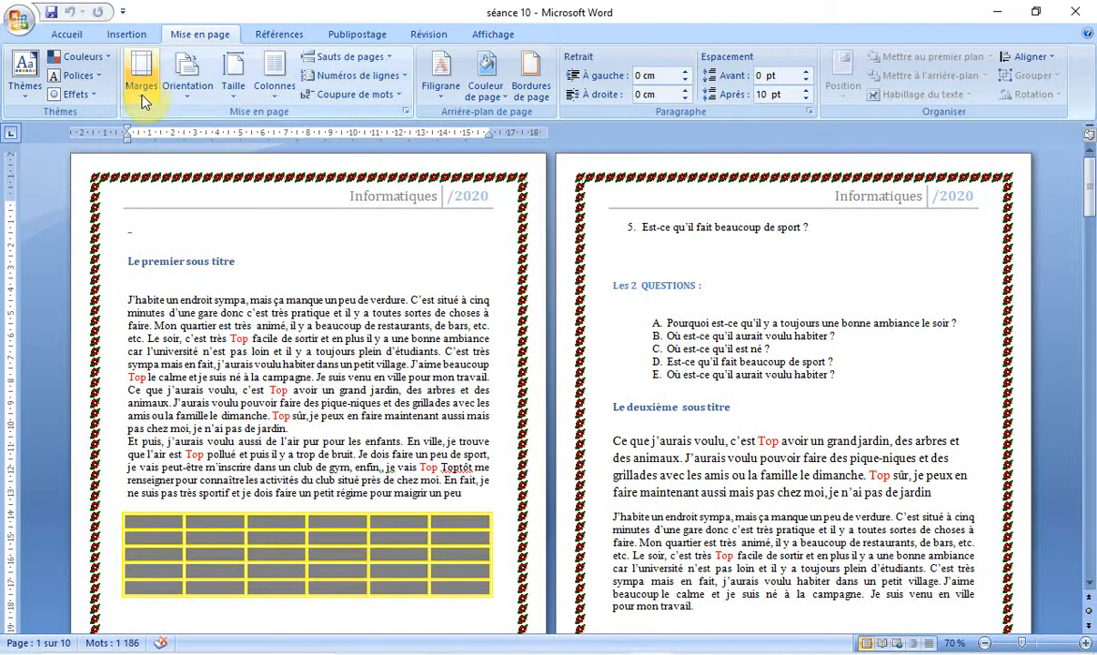
click(137, 102)
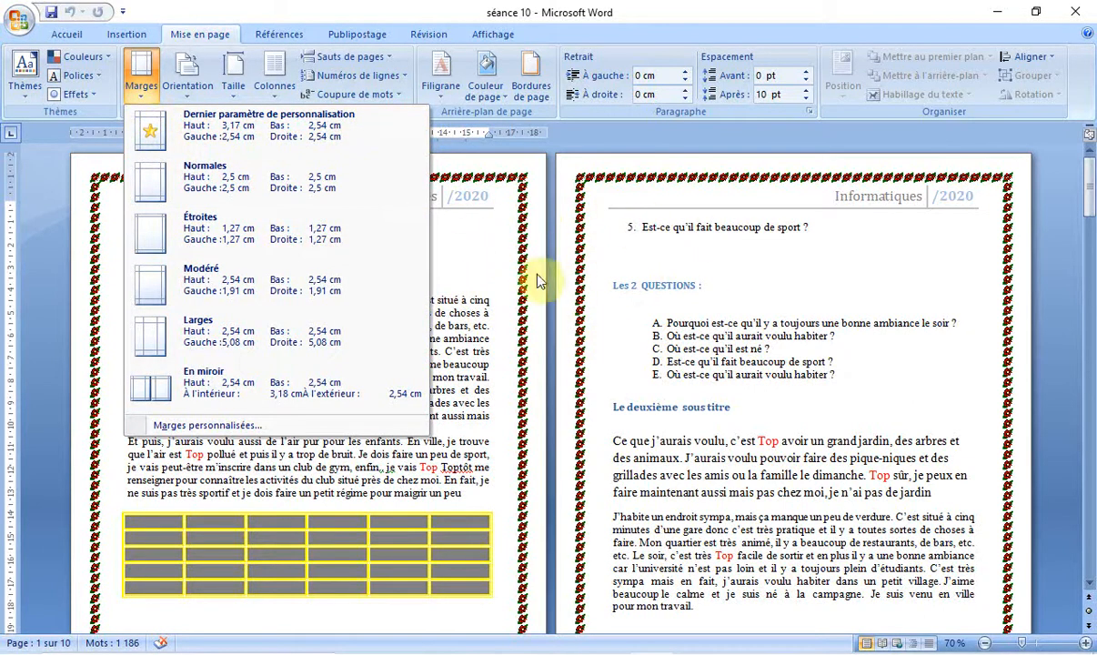
click(477, 277)
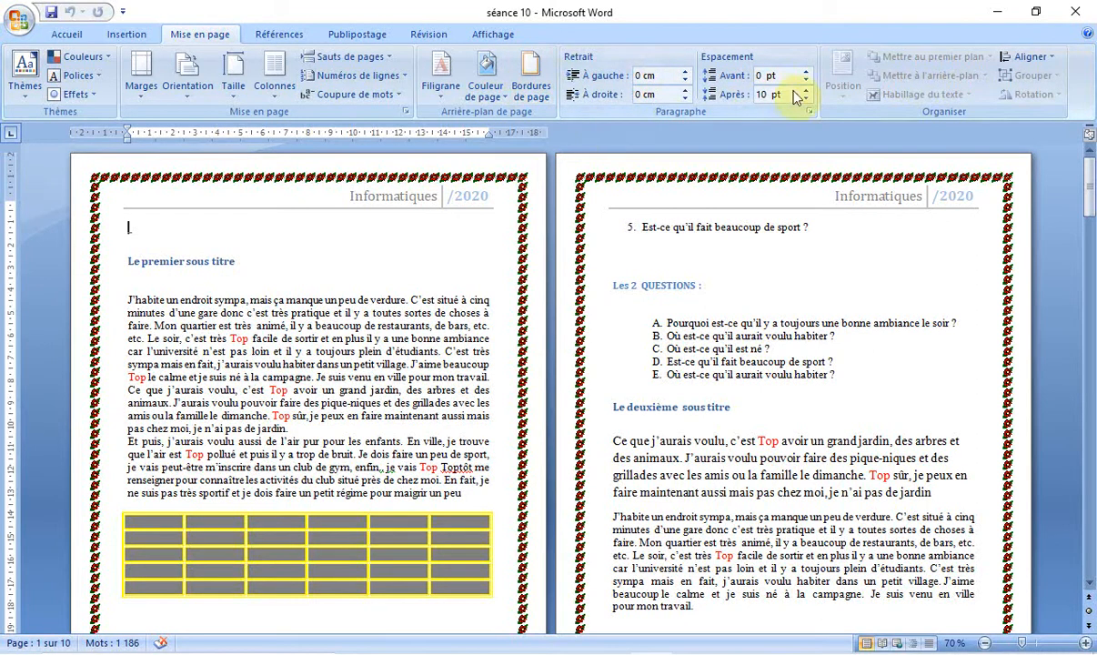
Step: Minimise the ribbon so that only its tab names remain
right_click(1088, 36)
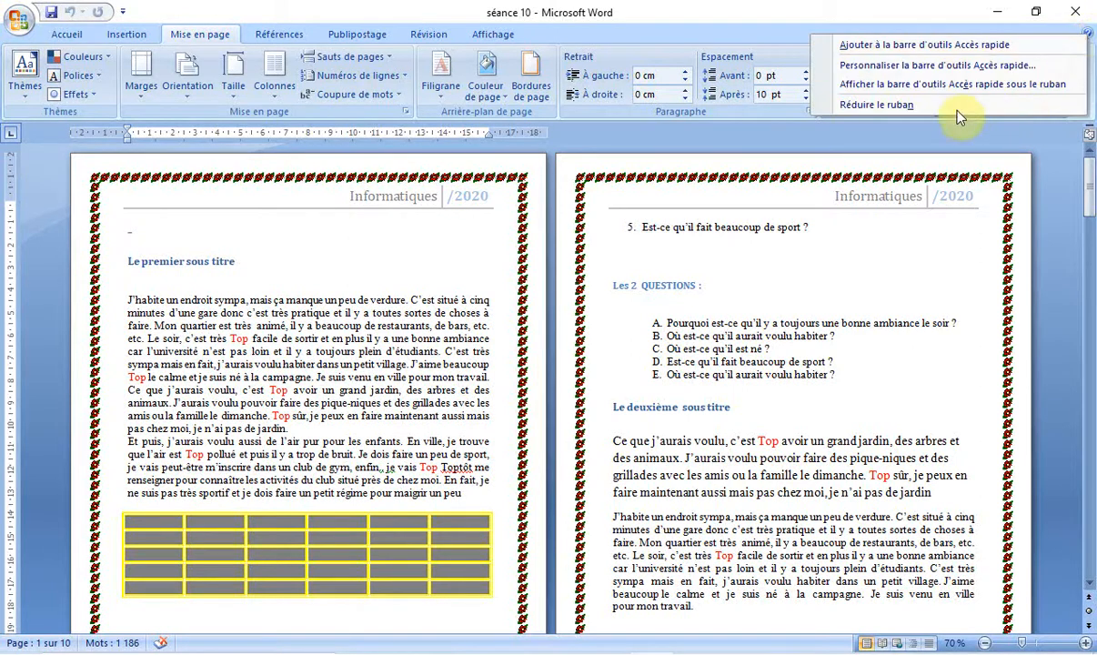
click(910, 110)
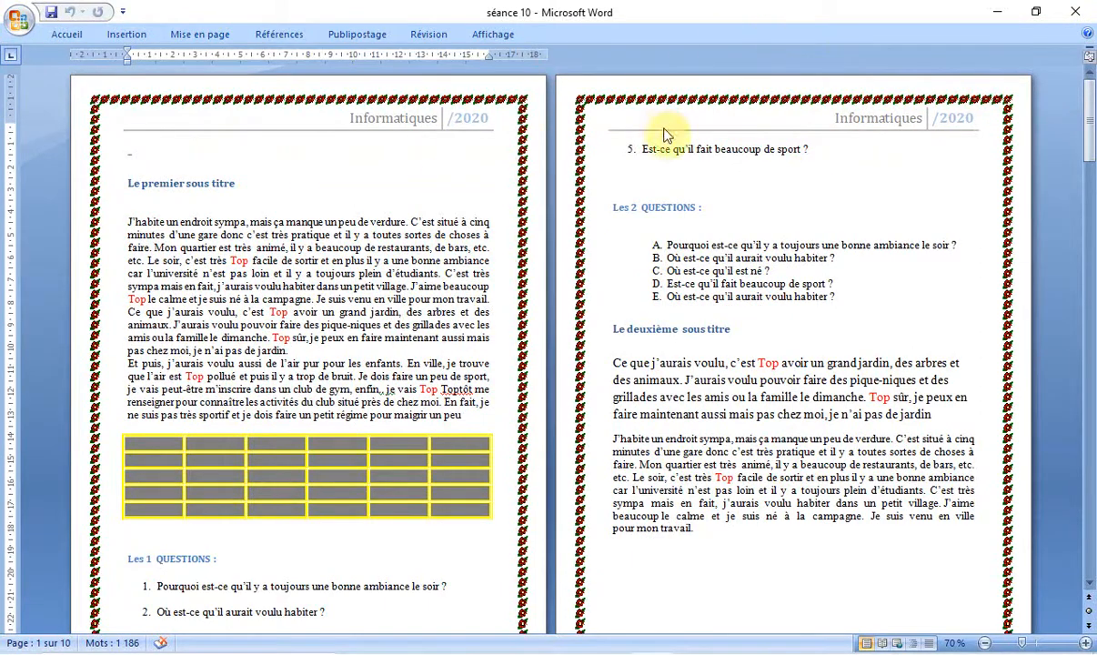
Step: Apply the last custom margin setting to the document, with top 3.17 cm and bottom, left and right 2.54 cm
click(210, 34)
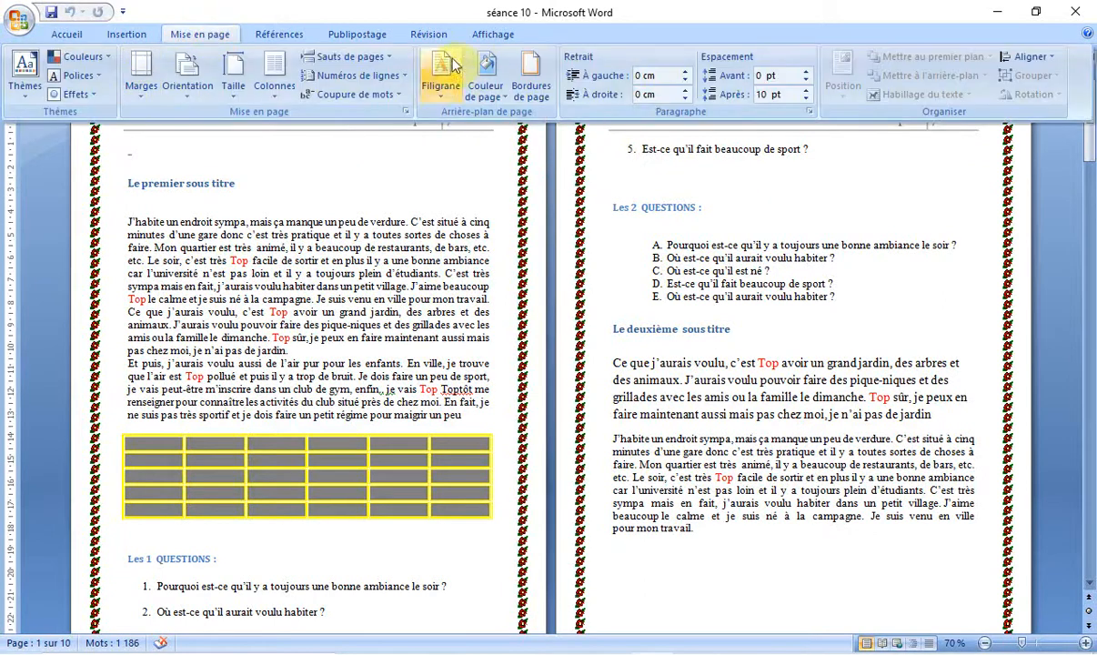
click(142, 84)
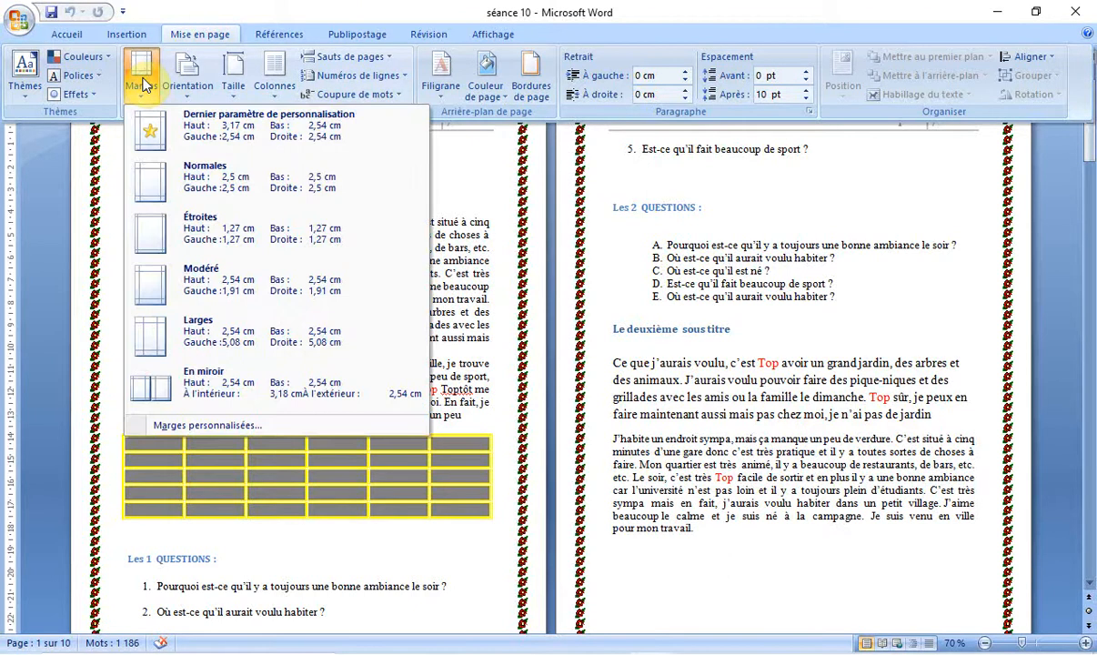
click(150, 133)
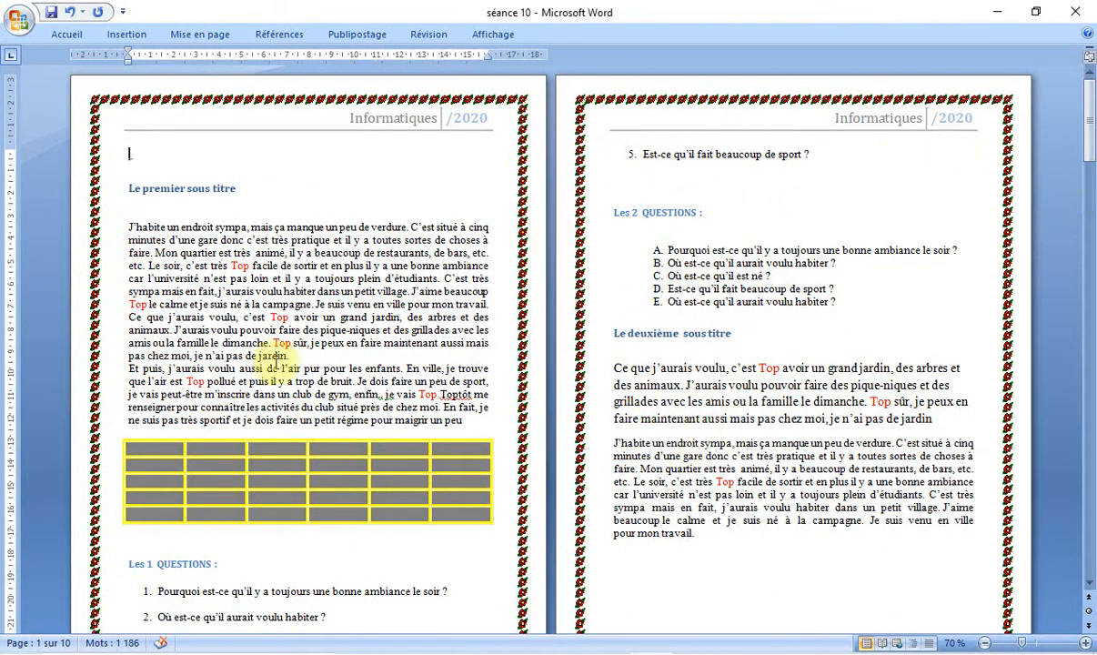
Step: Apply the Normales margin preset, 2.5 cm on all sides, to the document
click(208, 33)
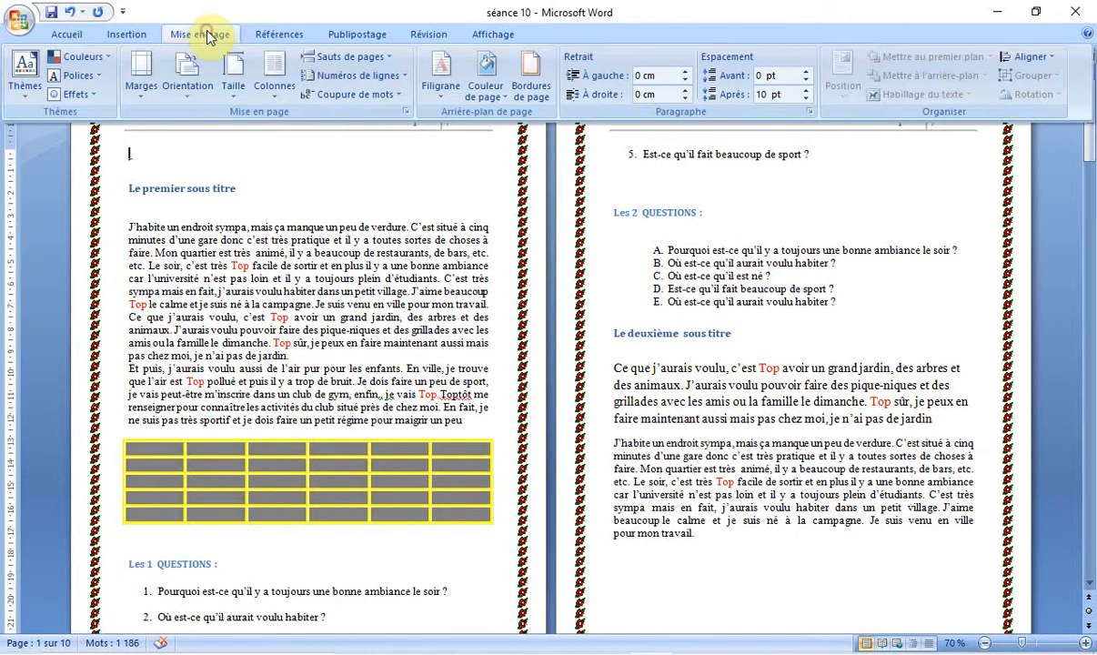
click(150, 91)
click(150, 182)
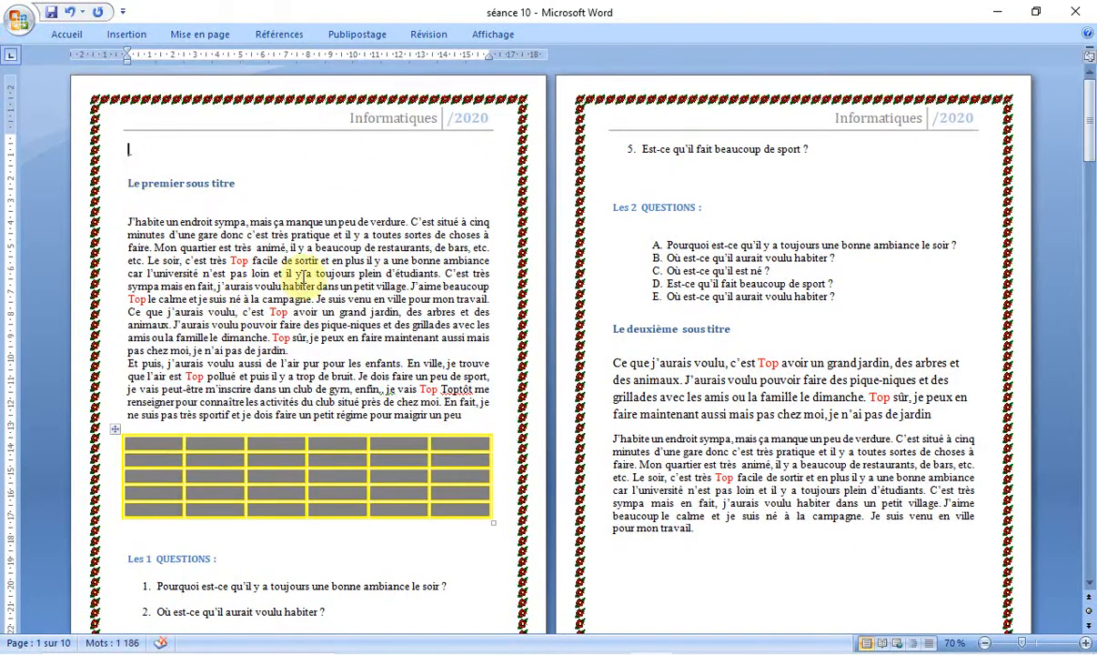
Step: Apply the Étroites margin preset, 1.27 cm on all sides, to the document
click(202, 35)
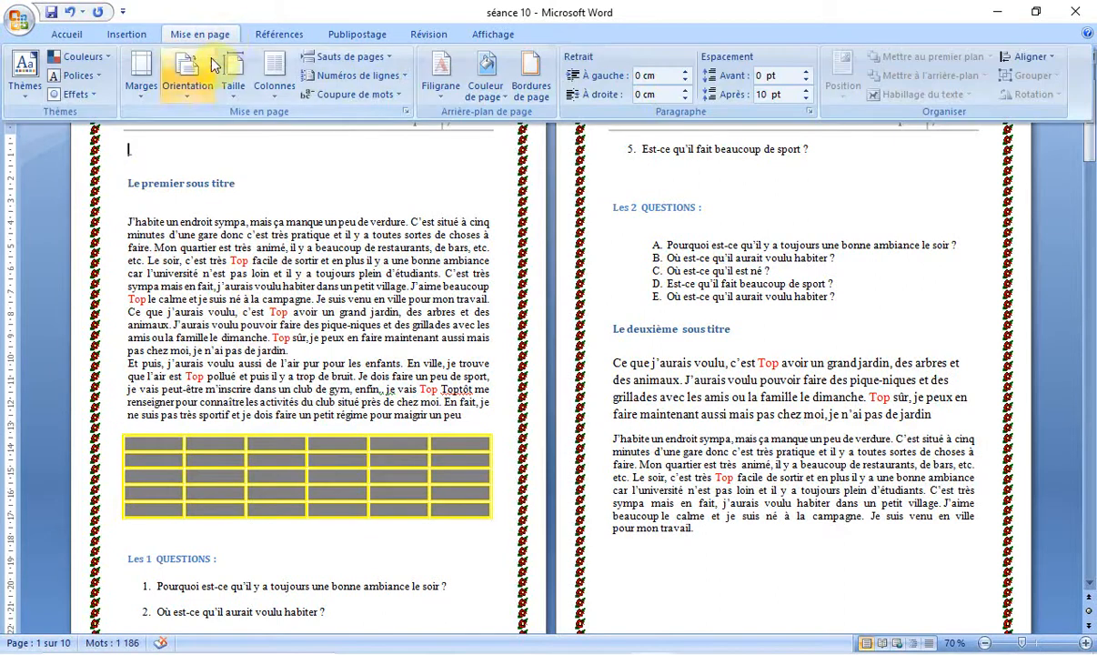
click(134, 88)
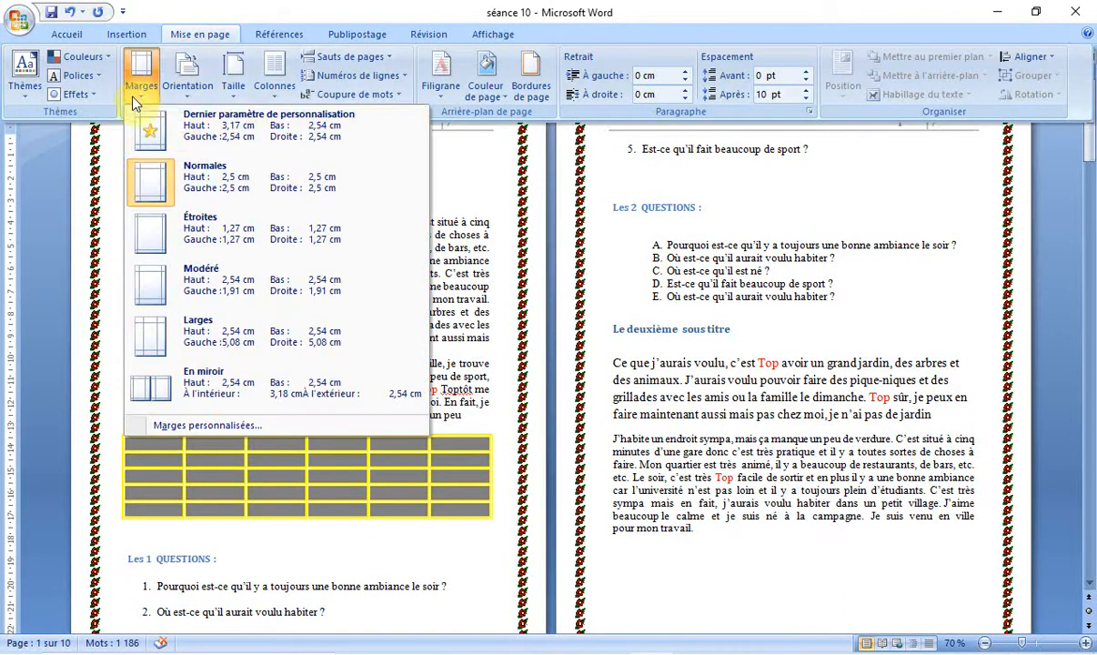
click(155, 229)
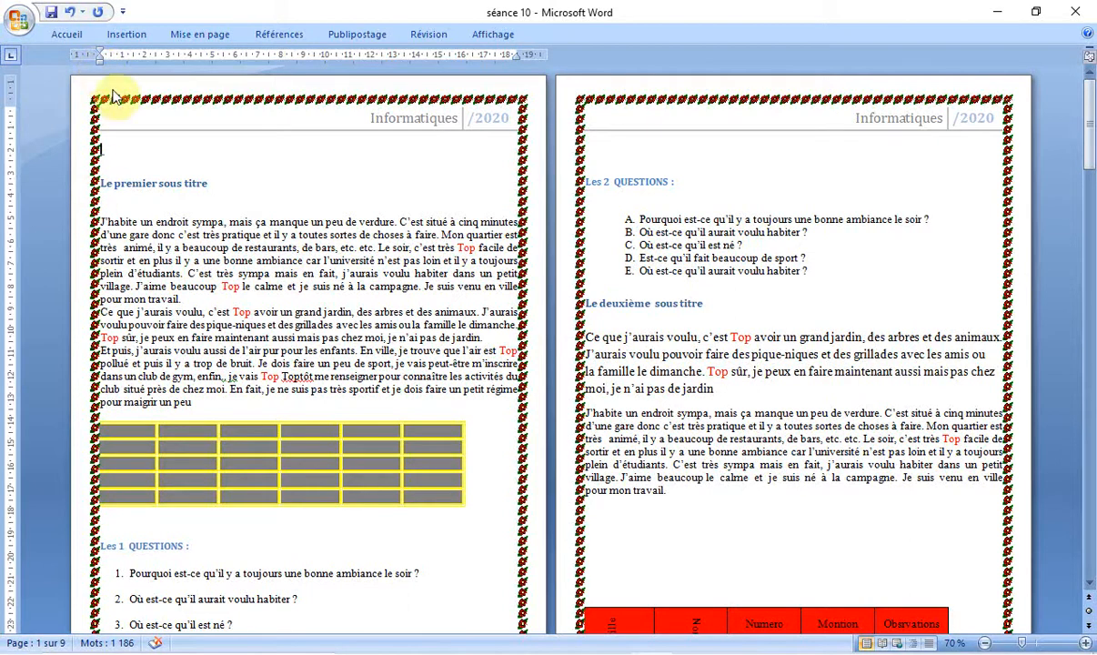
Step: Apply the Larges margin preset, with top and bottom 2.54 cm and left and right 5.08 cm
click(208, 34)
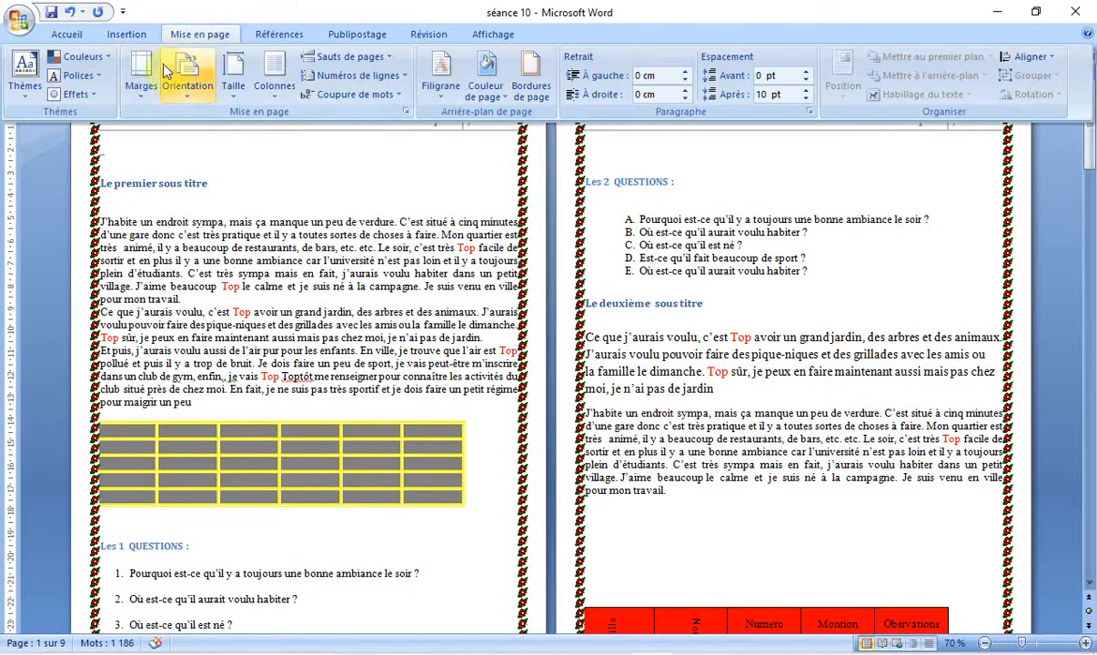
click(139, 91)
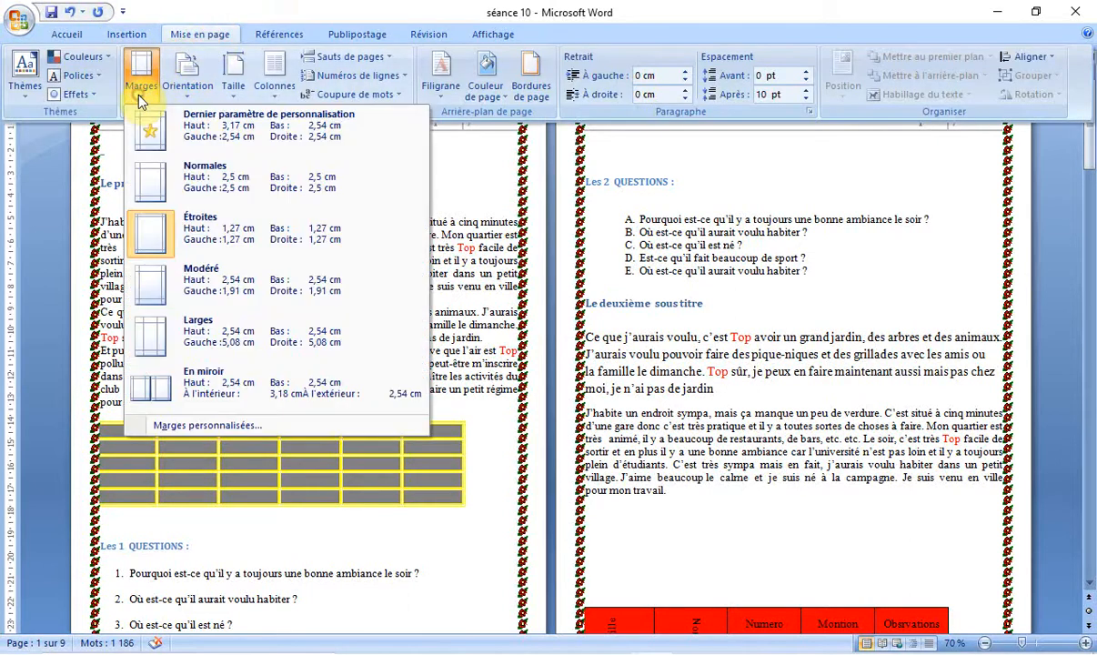
click(153, 344)
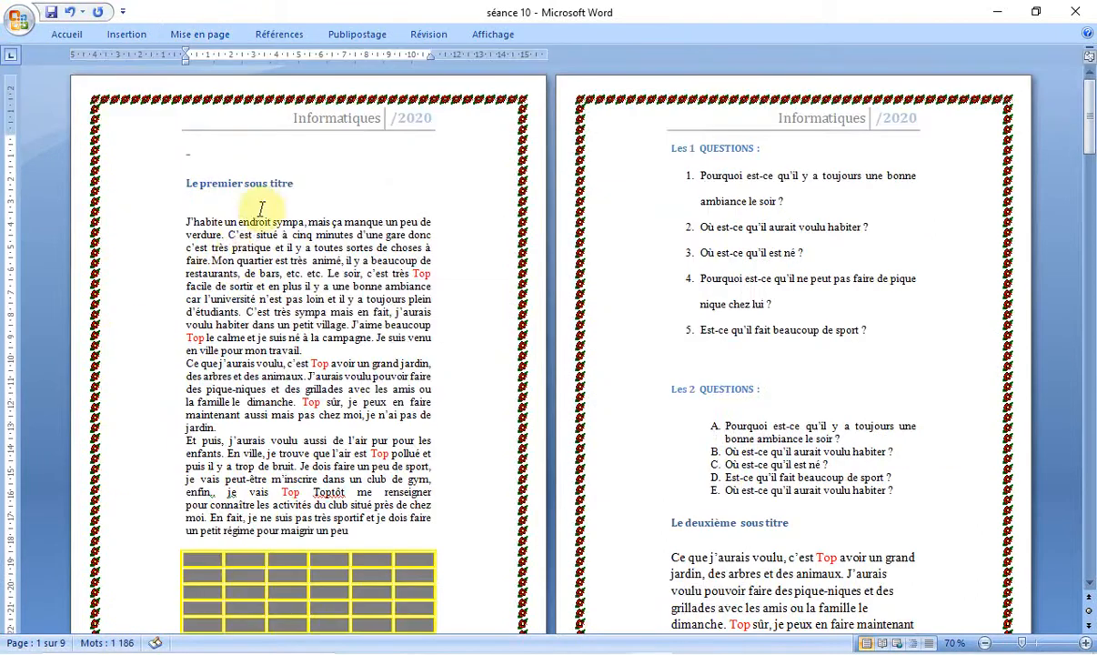
Step: Move the left indent of the first paragraph on page 1 outward by about 2 cm into the left margin
mouse_move(187, 70)
mouse_down()
mouse_move(167, 67)
mouse_move(191, 79)
mouse_move(185, 70)
mouse_up()
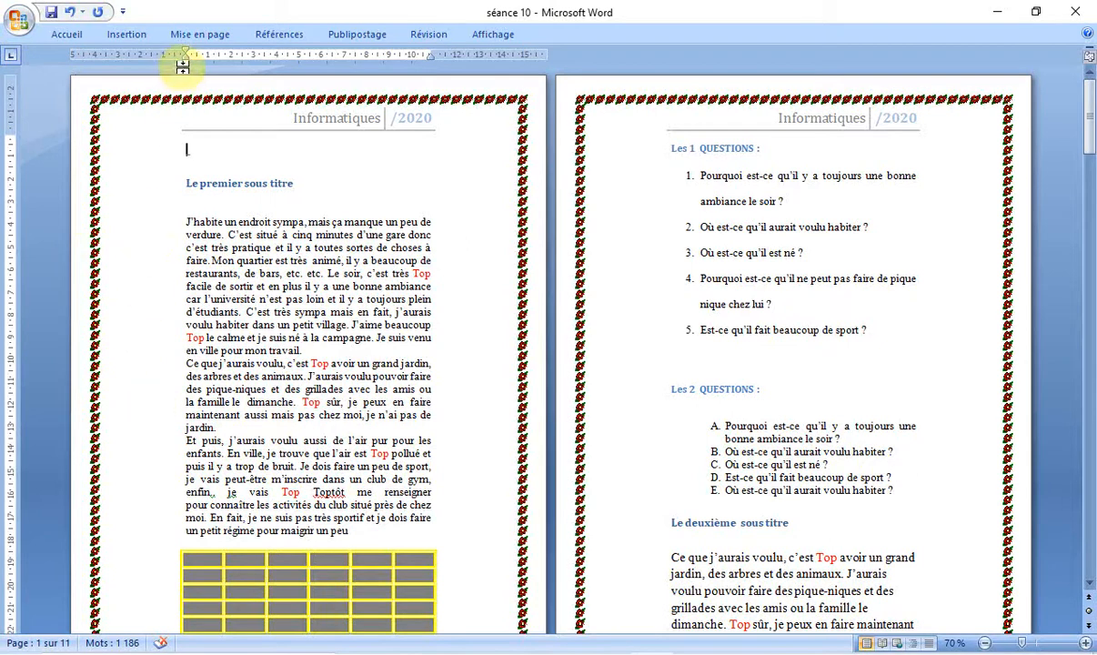
drag(185, 58, 135, 84)
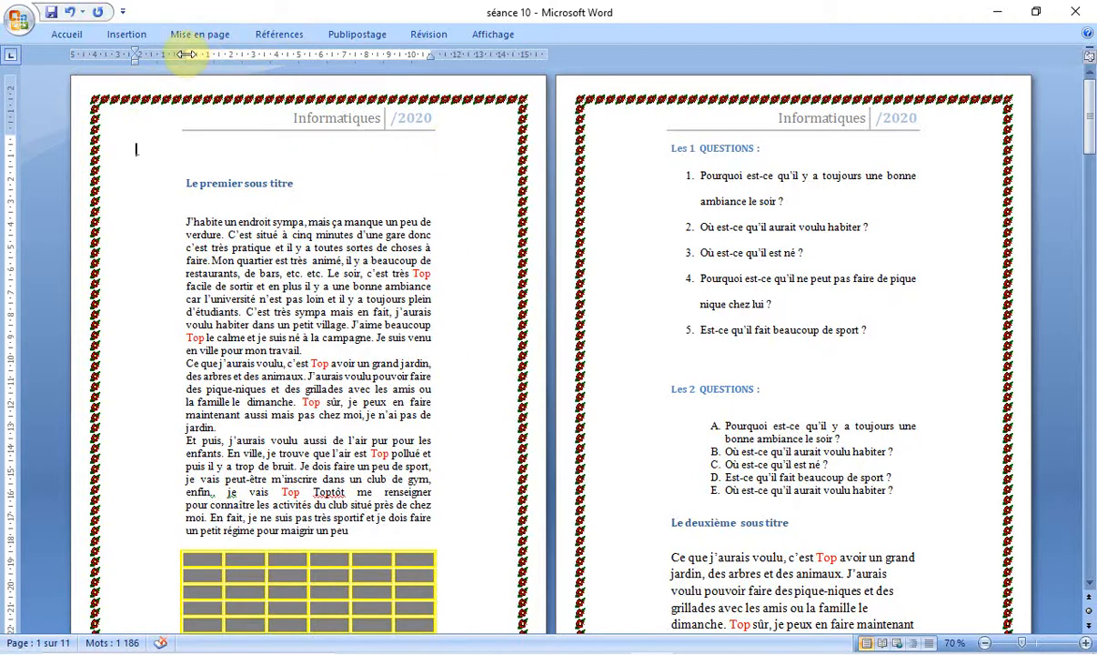
Step: Narrow the left and right page margins manually until the text area is about 17 cm wide
drag(182, 54, 116, 57)
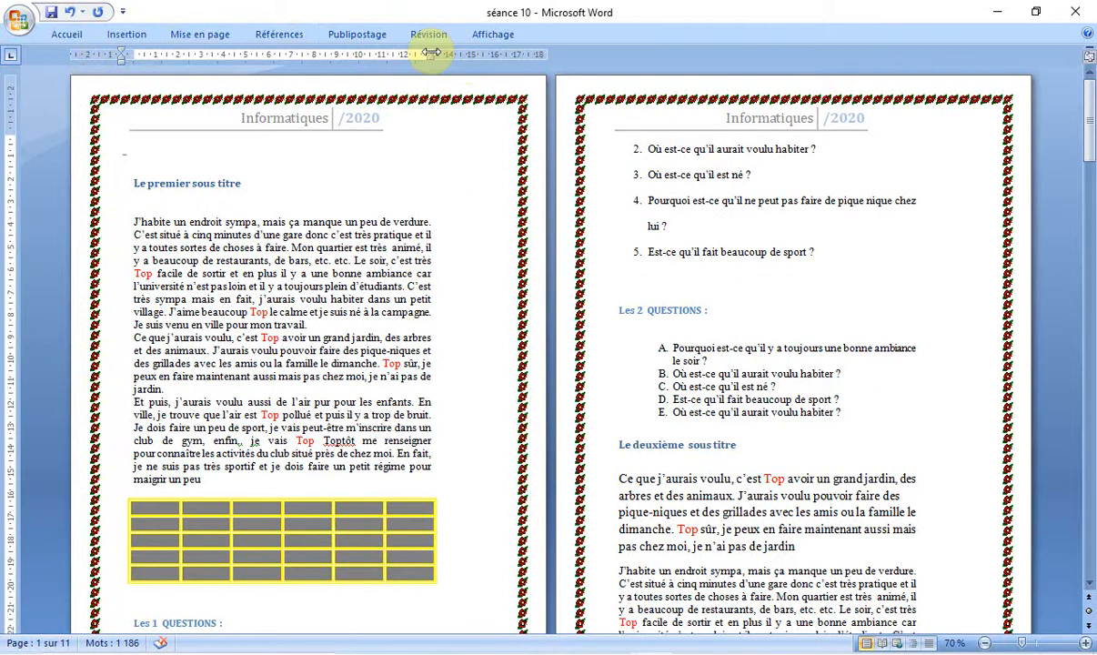
drag(430, 53, 492, 55)
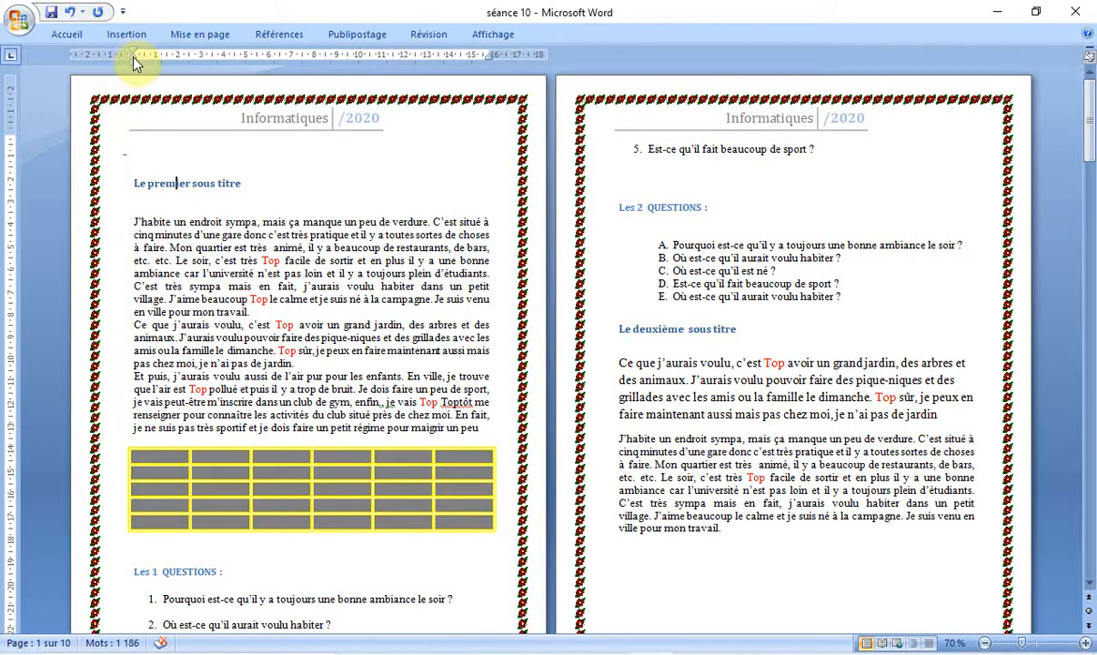
drag(127, 52, 116, 53)
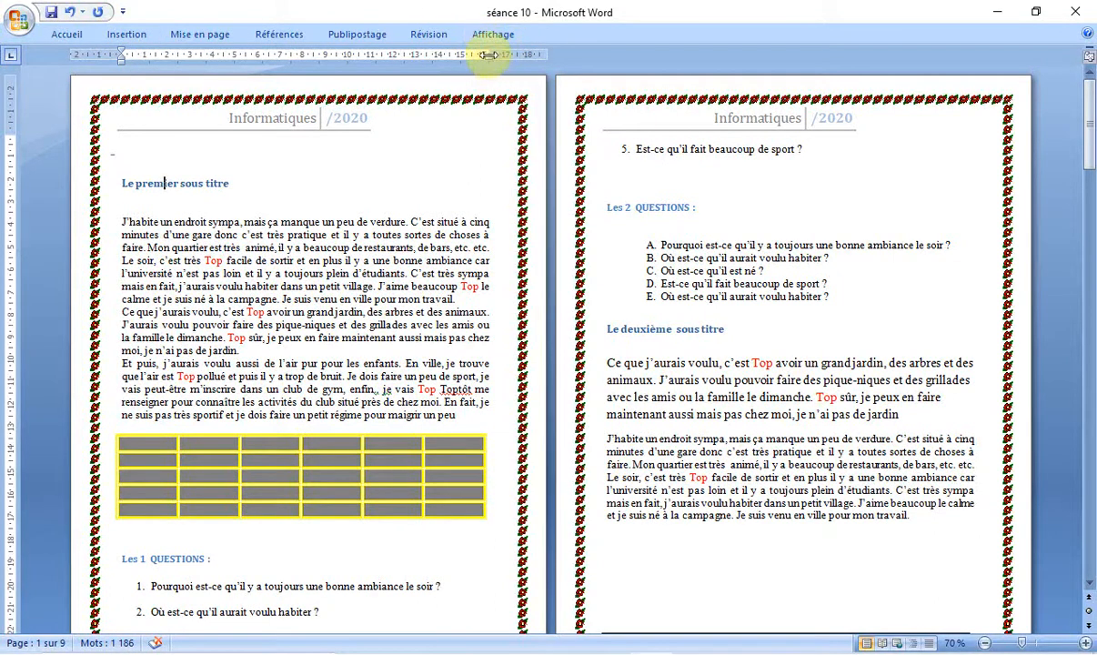
mouse_move(489, 54)
mouse_down()
mouse_move(466, 53)
mouse_move(507, 54)
mouse_up()
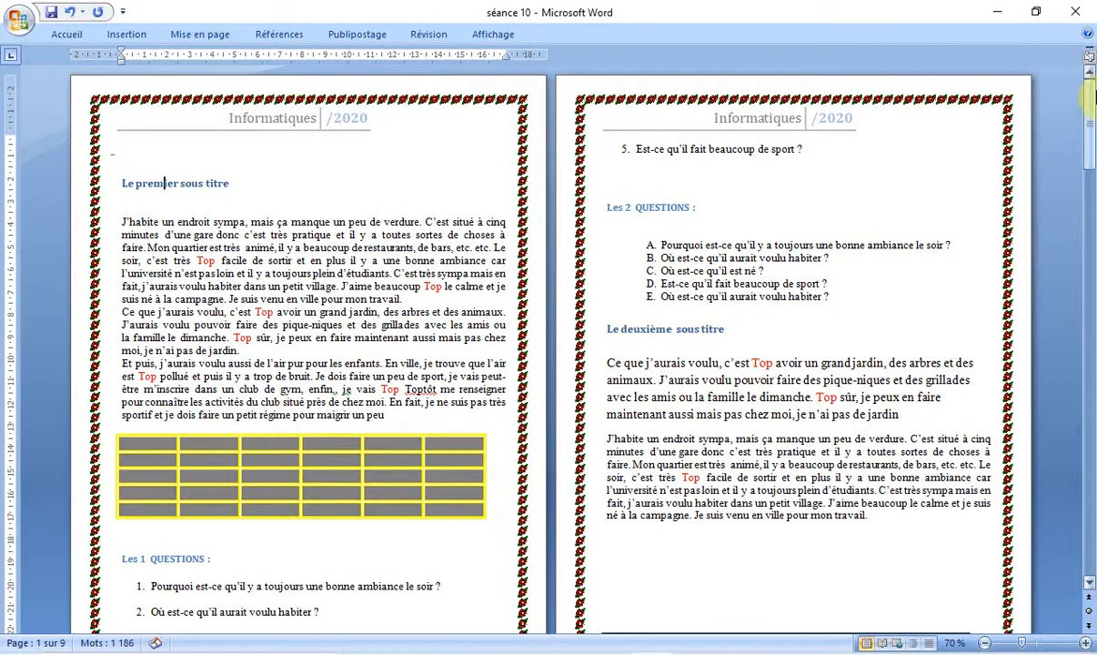
Step: Reapply the Larges margin preset, with left and right margins of 5.08 cm, to the whole document
drag(1092, 111, 1091, 233)
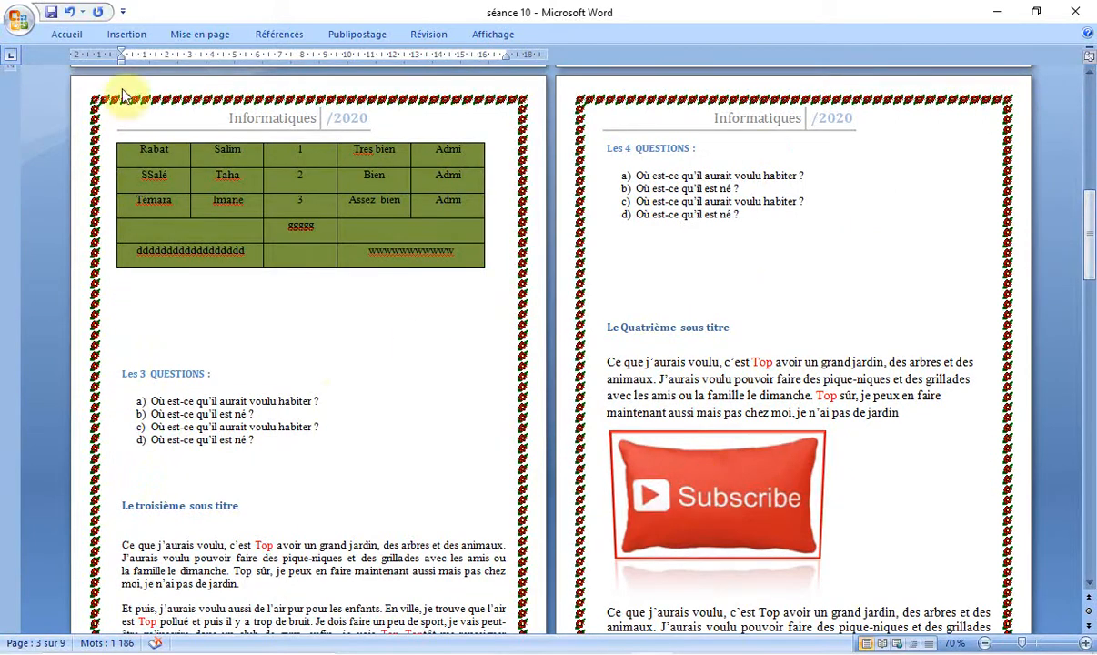
click(191, 38)
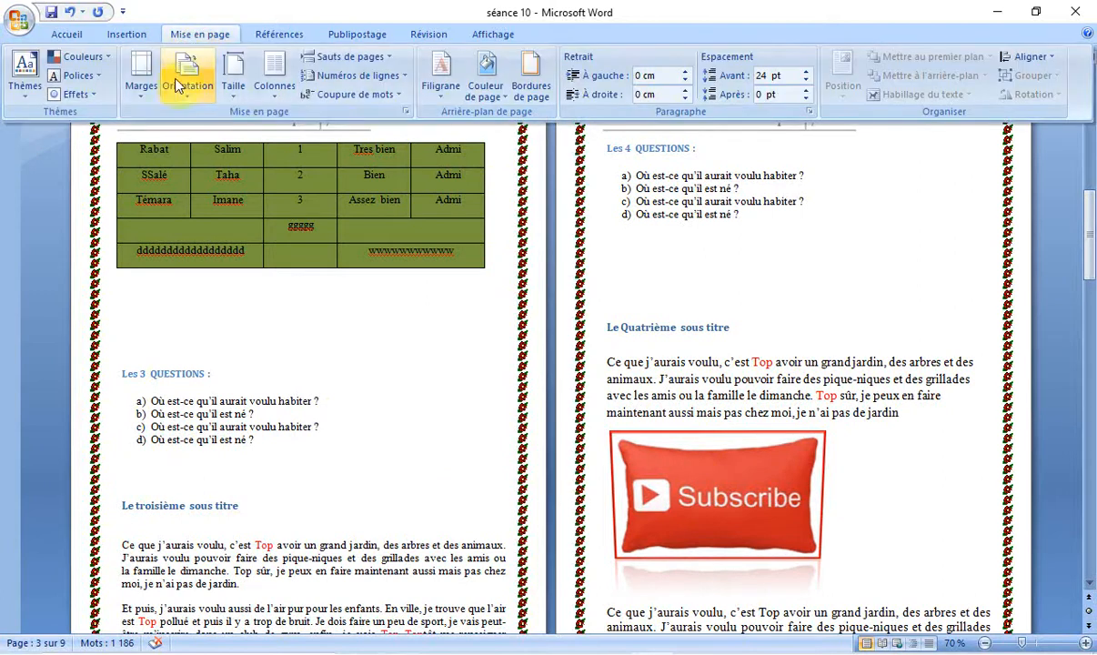
click(139, 94)
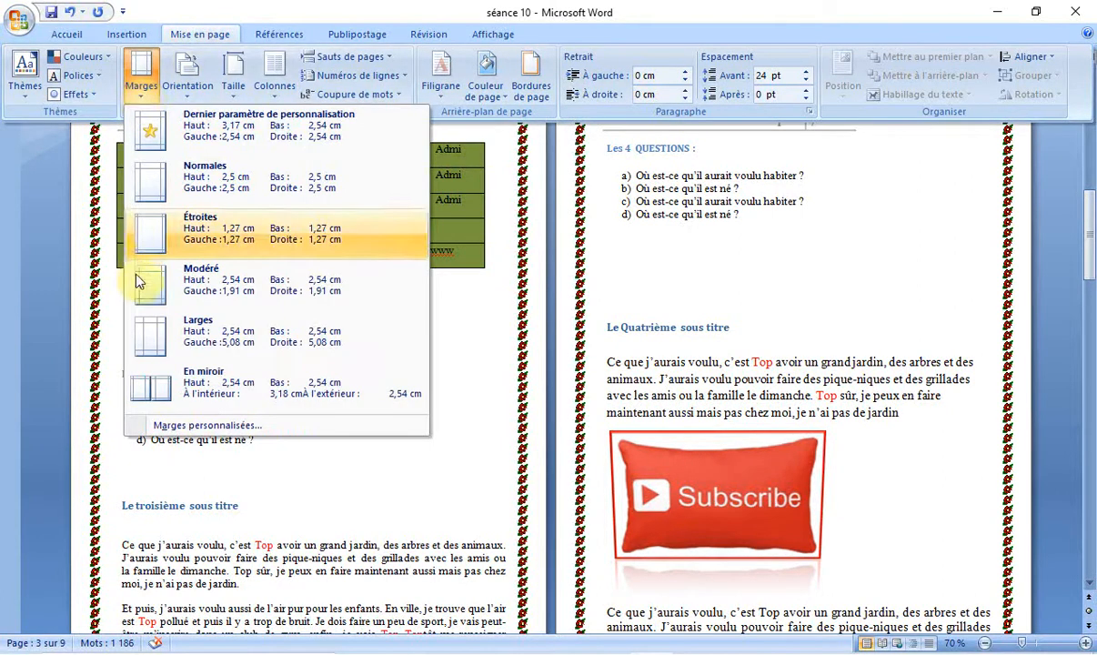
click(153, 341)
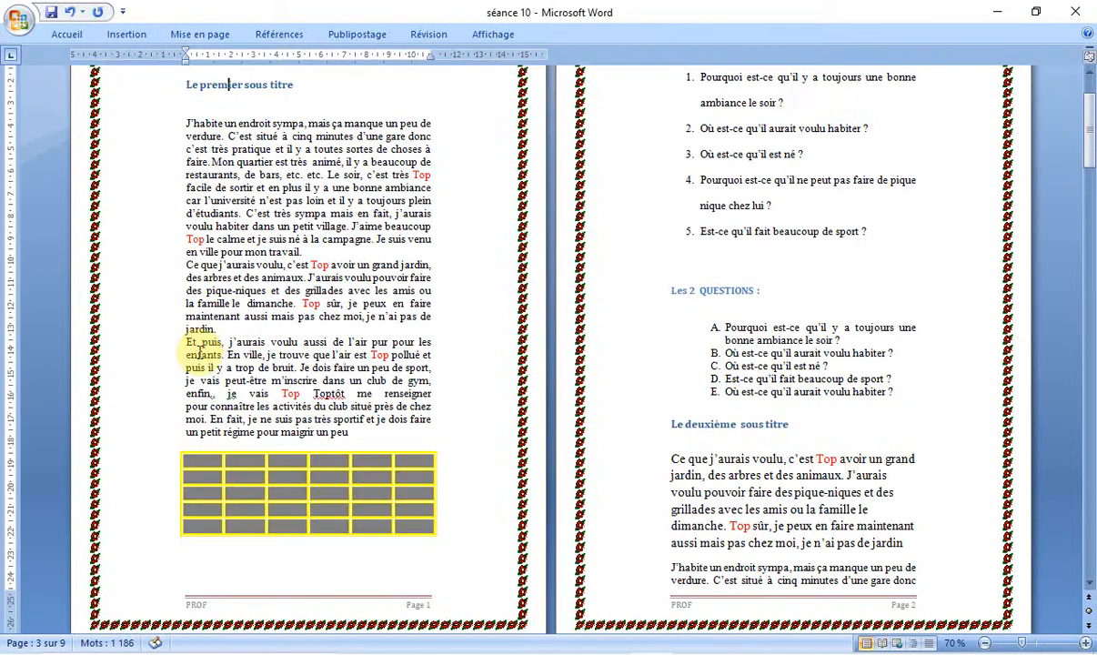
Step: Reduce the right and left margins manually on page 5 until the text area is about 17 cm wide
drag(1091, 134, 1090, 314)
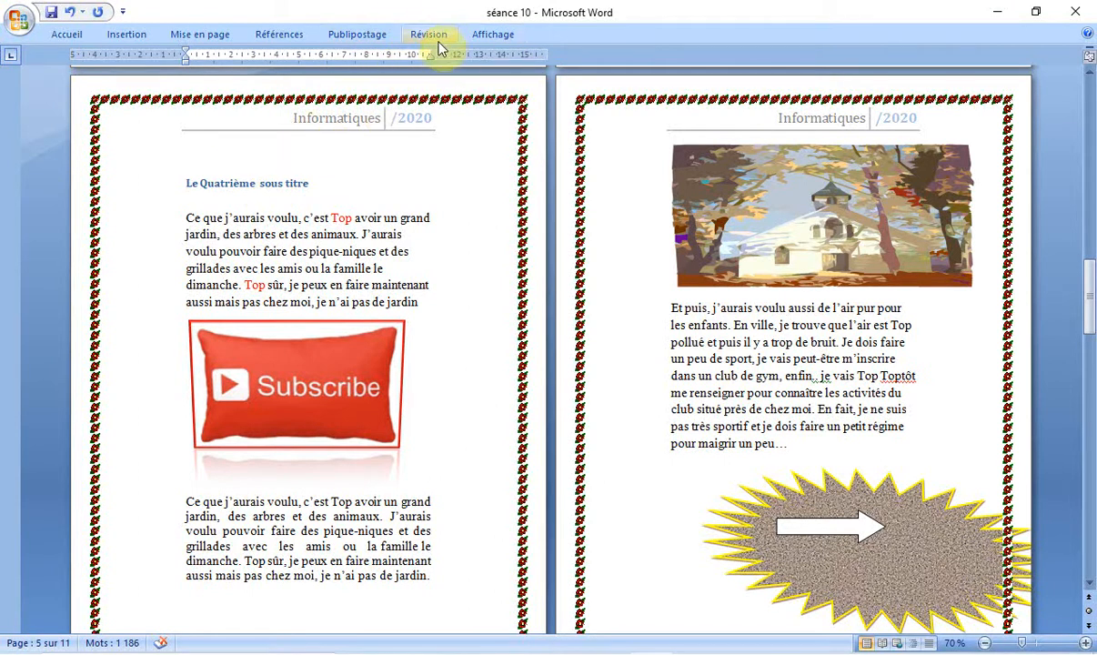
drag(428, 55, 507, 56)
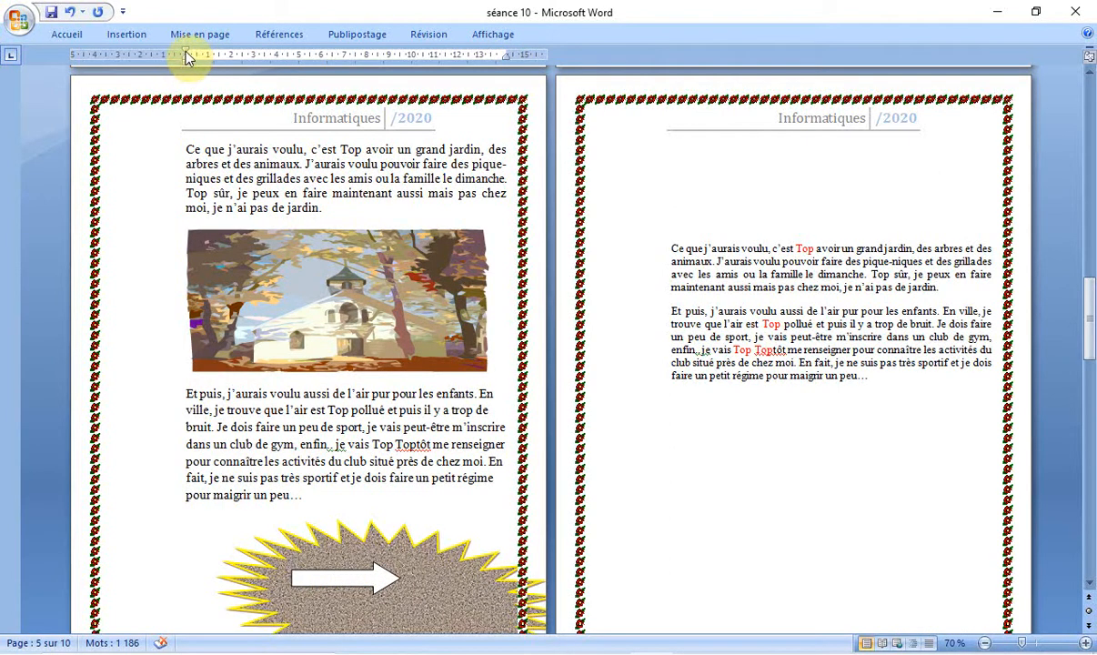
drag(183, 53, 117, 56)
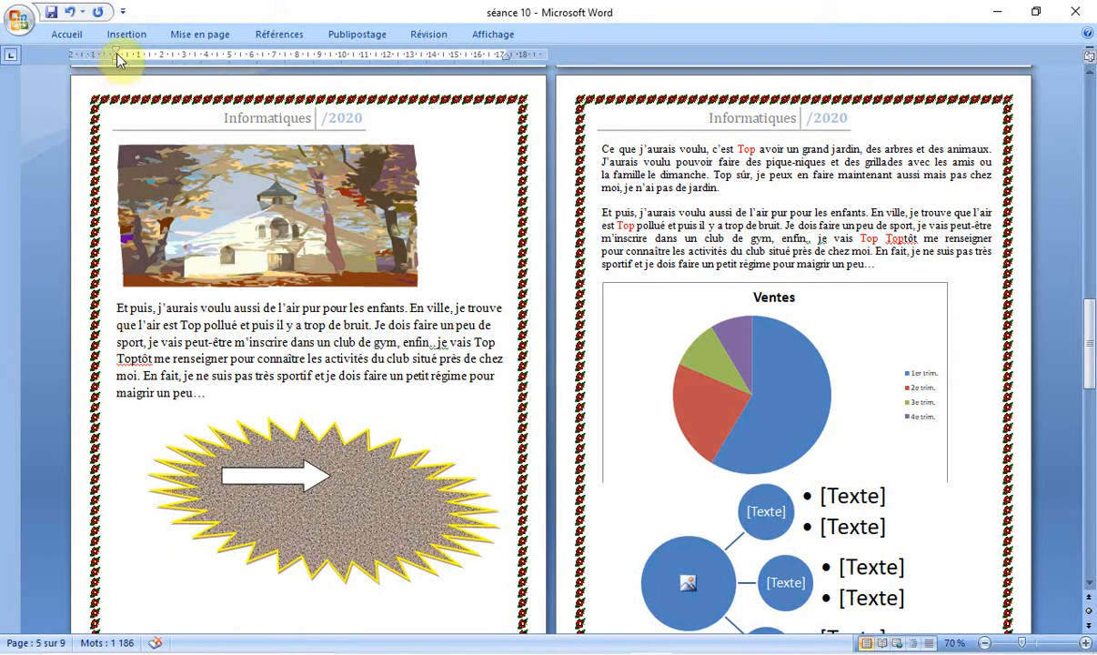
Step: Push the left and right margins out to the decorative page border, making the text area about 18.5 cm wide
drag(116, 56, 93, 53)
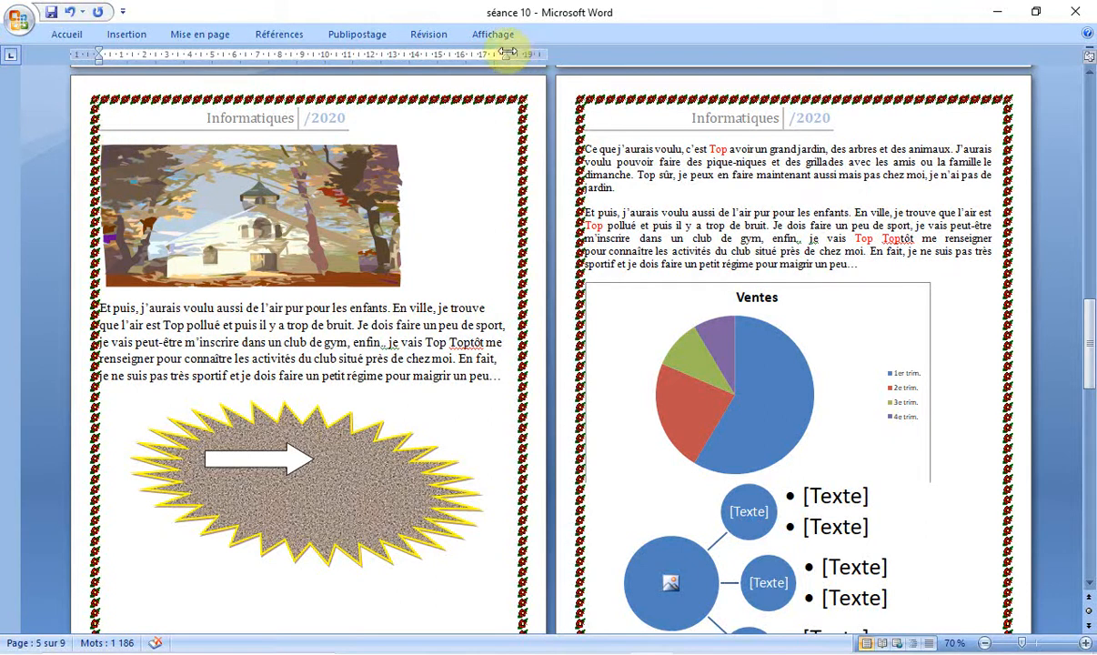
drag(508, 55, 532, 56)
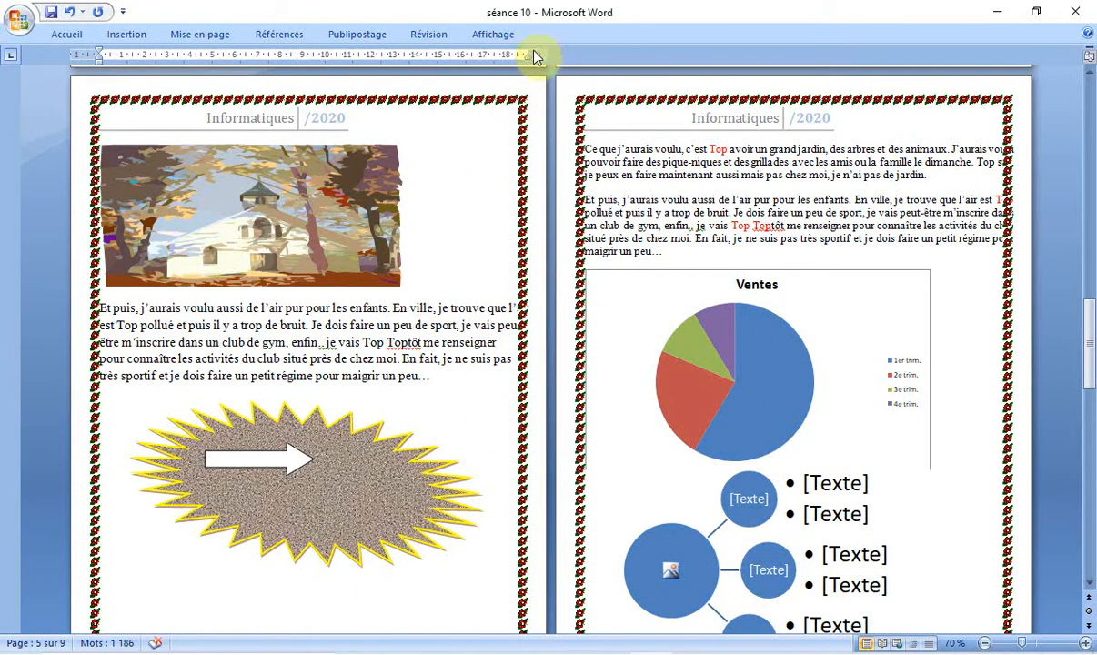
mouse_move(526, 54)
mouse_down()
mouse_move(507, 53)
mouse_move(515, 54)
mouse_up()
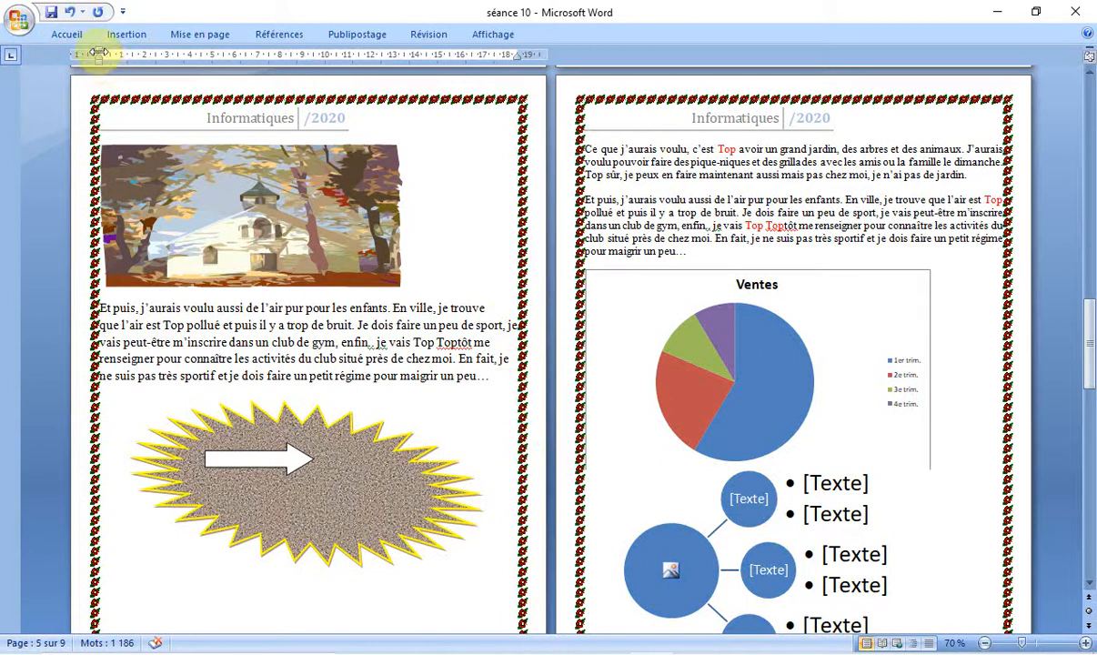
Step: Bring the left and right margins back inside the decorative border, leaving a text area about 17 cm wide
drag(100, 53, 114, 56)
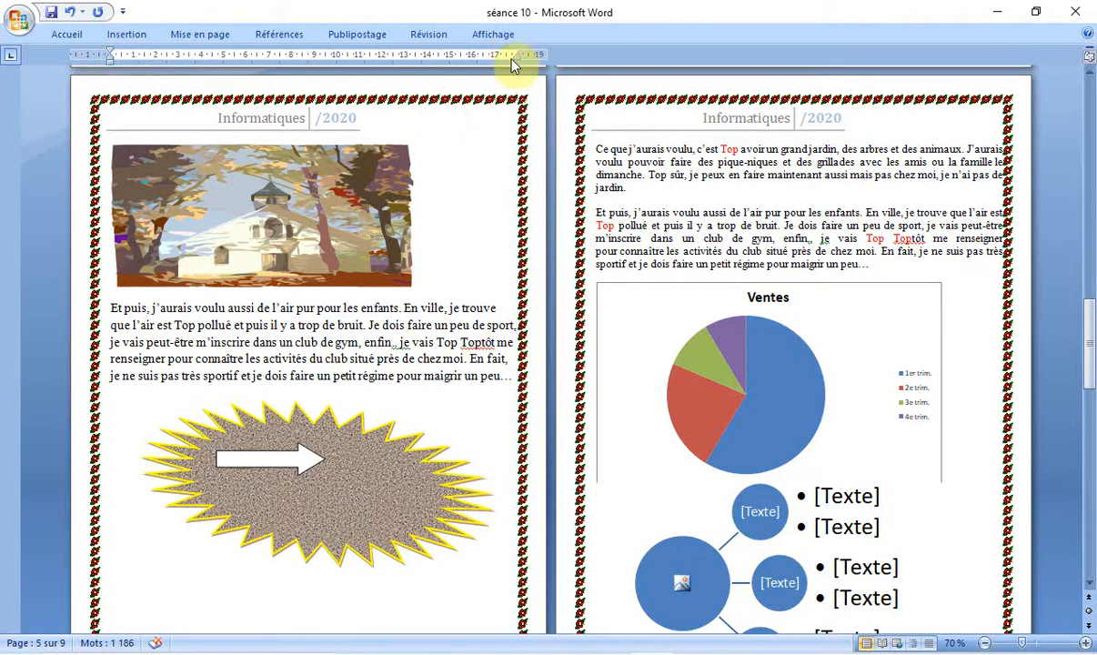
drag(109, 55, 122, 54)
click(409, 270)
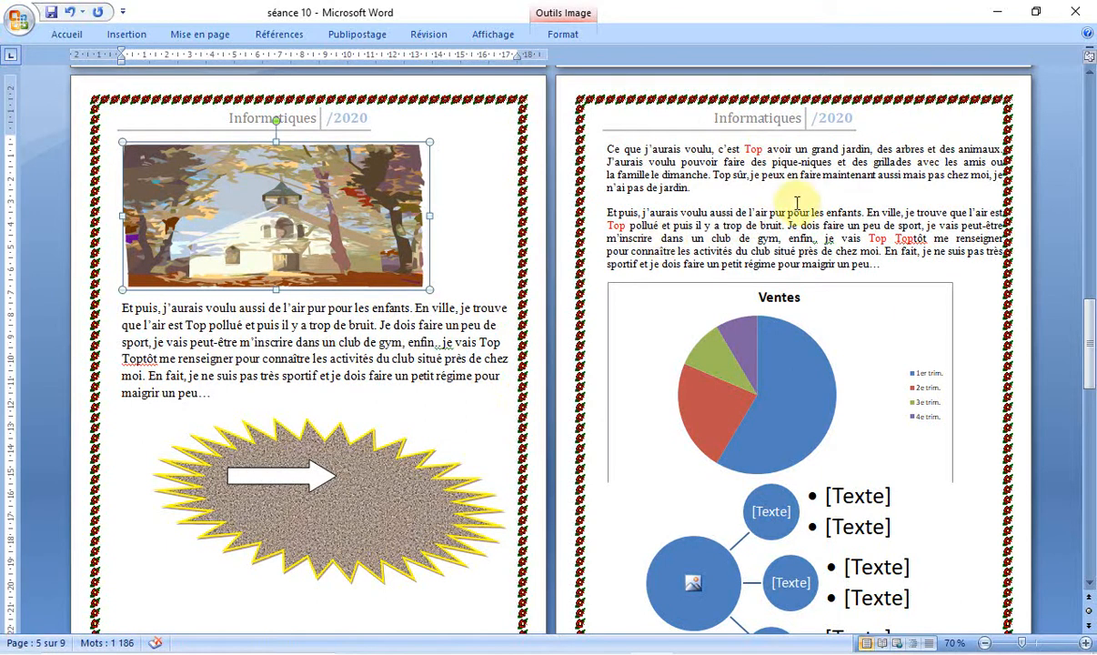
click(745, 193)
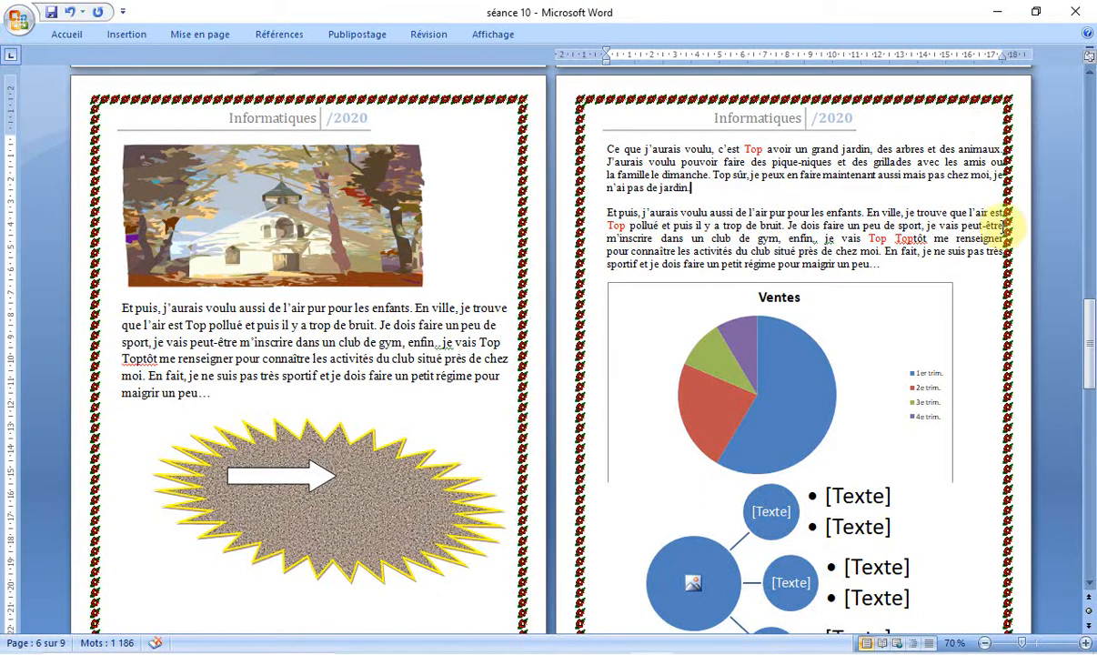
drag(1004, 50, 992, 53)
click(980, 203)
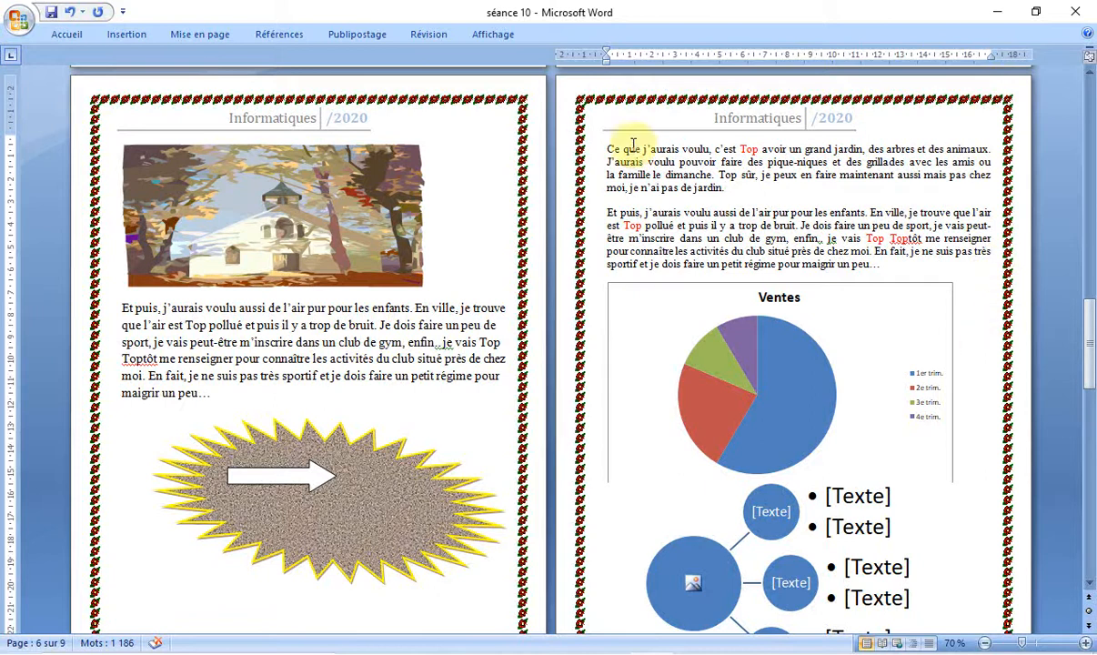
Step: Open the custom margin settings from the first paragraph of page 6 and raise the top margin to 9.4 cm
click(878, 137)
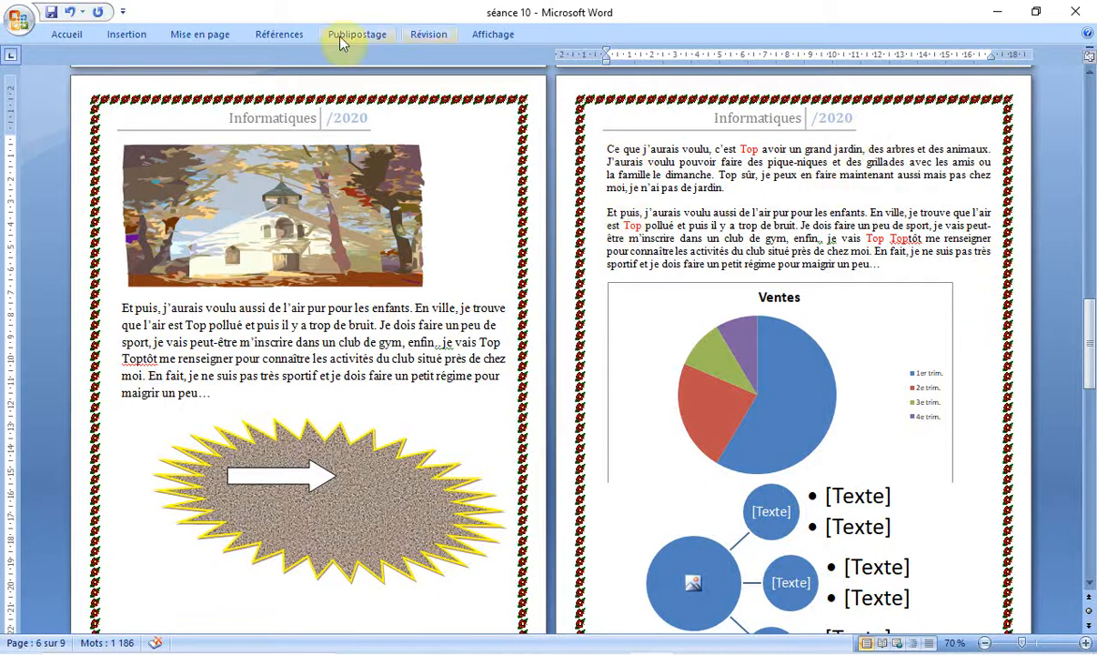
click(183, 34)
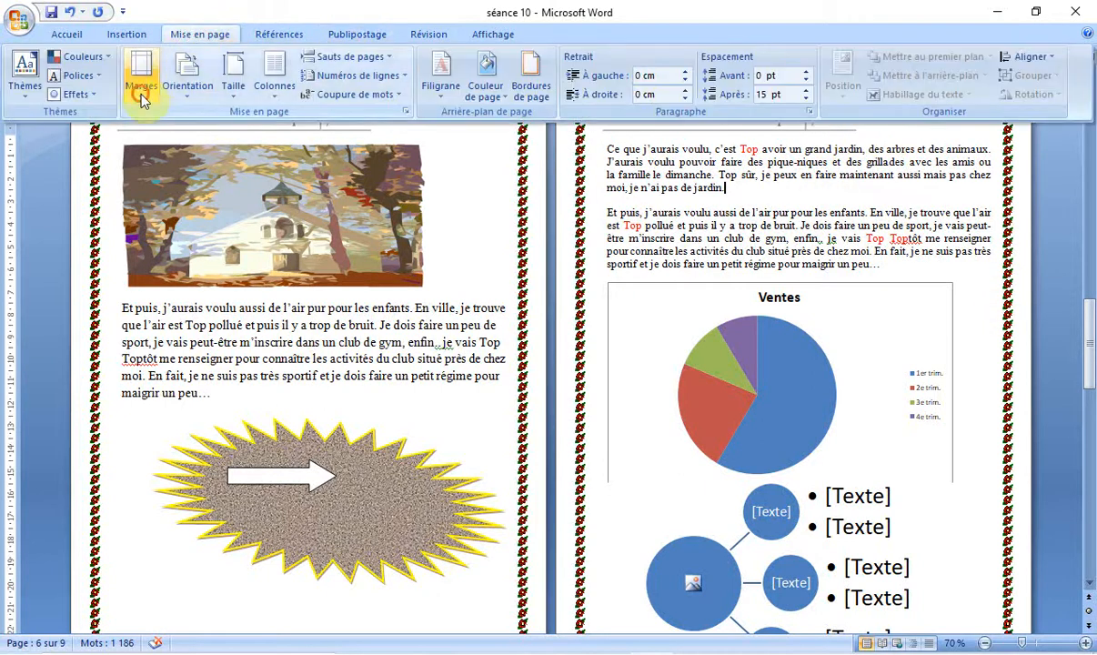
click(141, 94)
click(175, 426)
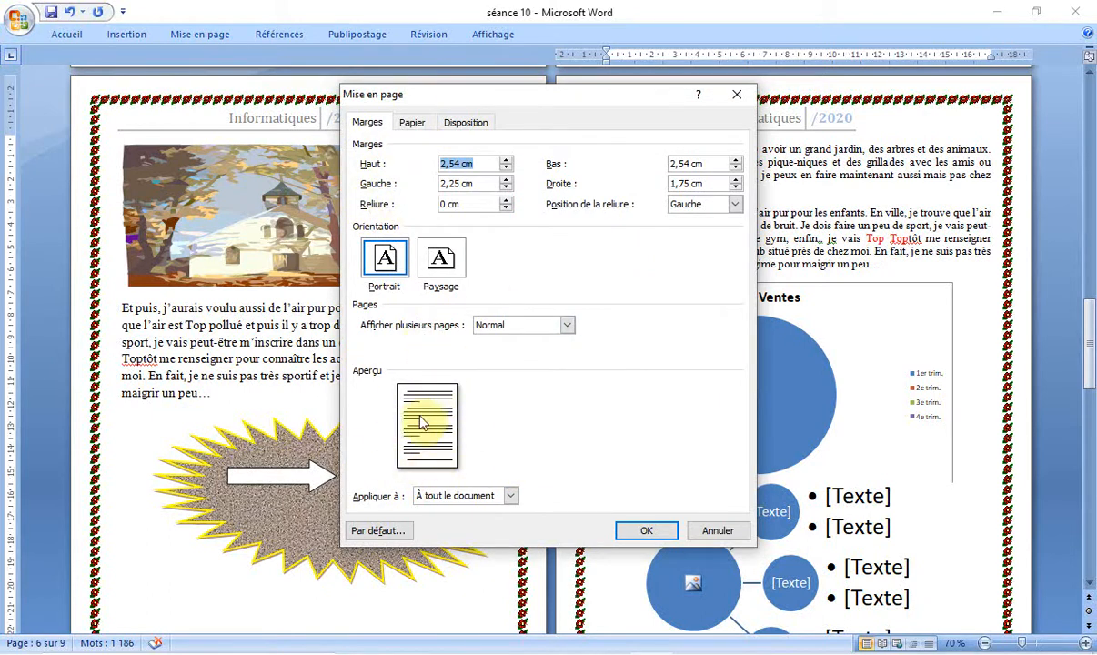
click(506, 160)
click(505, 160)
click(506, 160)
click(506, 160)
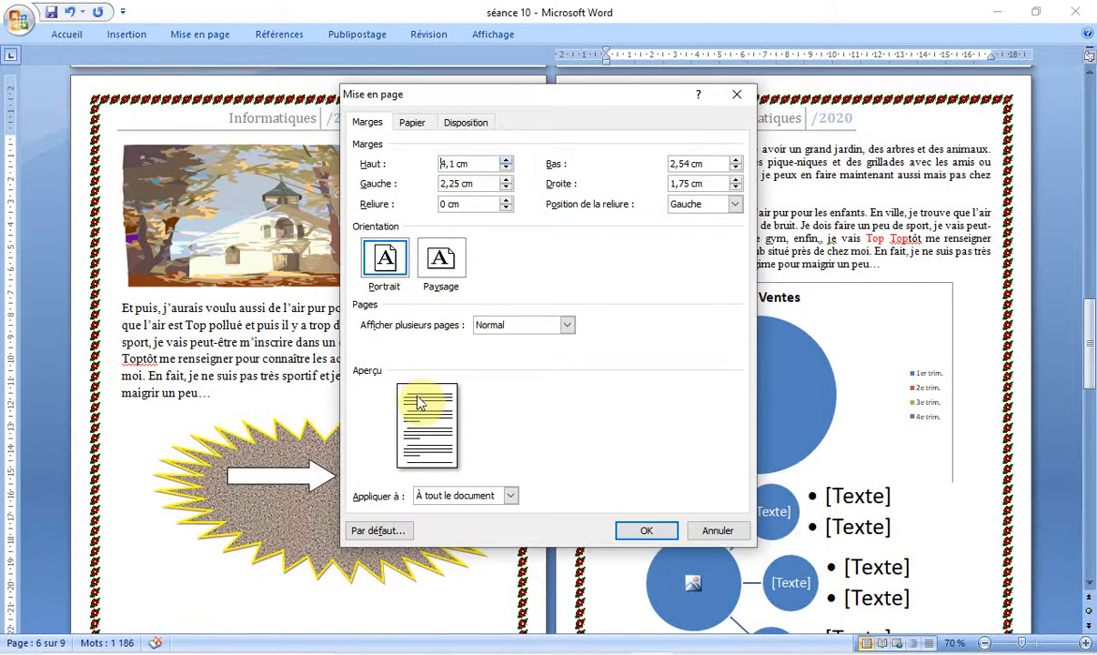
click(505, 168)
click(505, 167)
Step: Lower the custom top margin to 4.9 cm
click(505, 167)
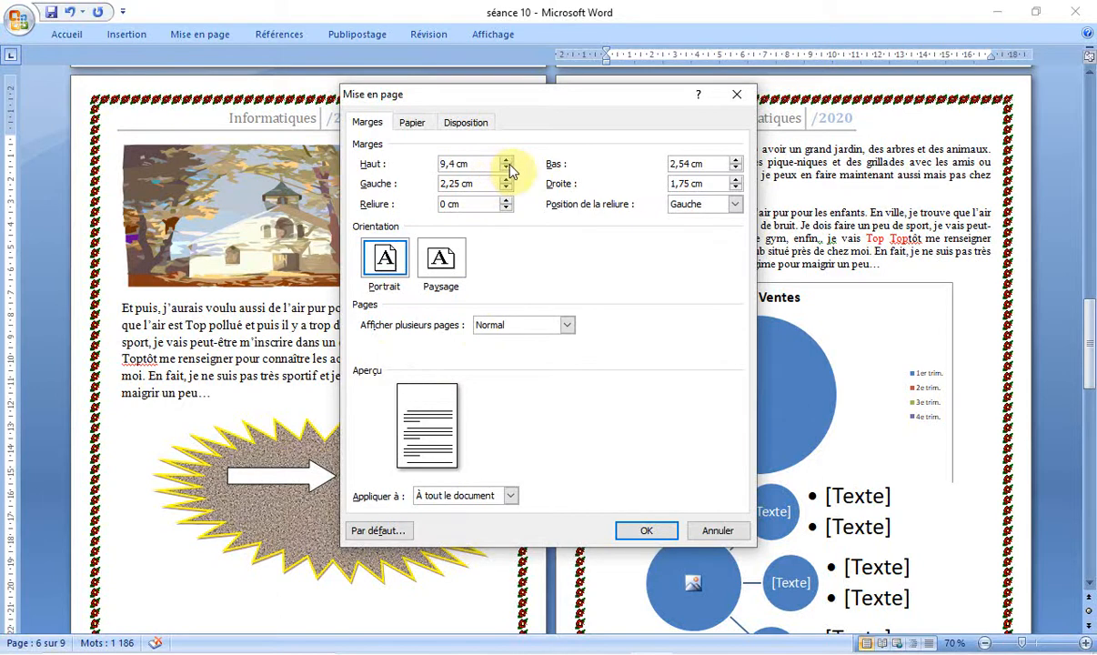
click(506, 167)
click(506, 167)
click(505, 168)
click(505, 168)
click(506, 168)
click(506, 168)
click(505, 169)
click(505, 168)
click(506, 169)
click(505, 168)
click(506, 168)
click(506, 169)
click(506, 168)
click(505, 168)
click(506, 168)
click(506, 168)
click(506, 168)
click(506, 168)
click(506, 168)
click(506, 168)
click(505, 169)
click(505, 168)
click(506, 168)
click(506, 168)
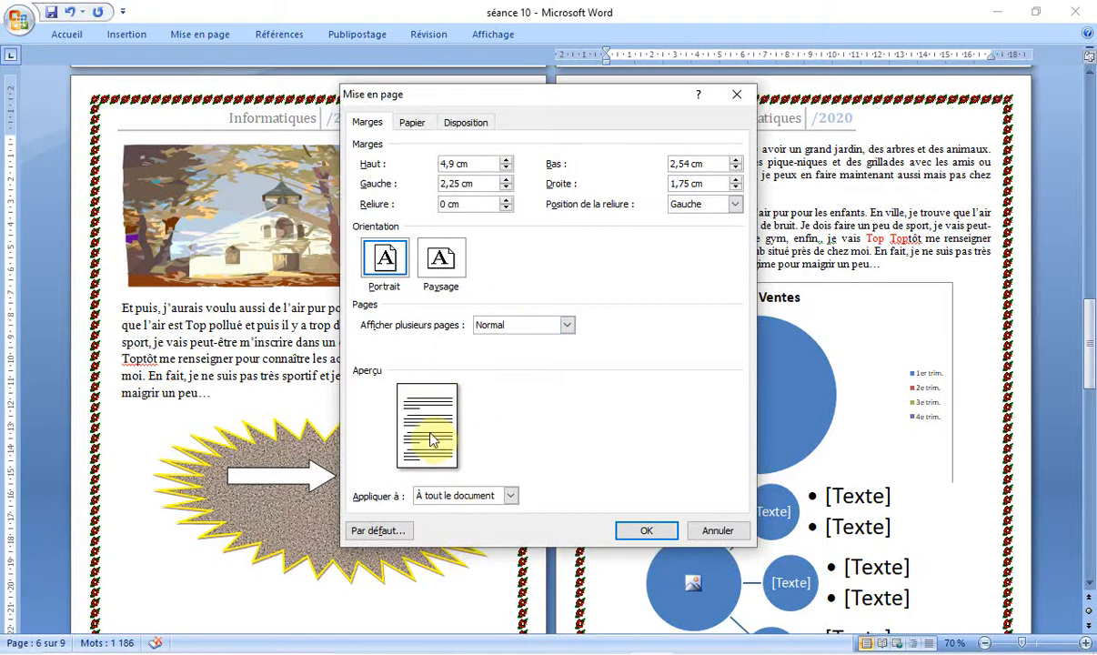
Step: Set the custom bottom margin to 4 cm, the left margin to 4.2 cm and the right margin to 3.3 cm
click(736, 159)
click(736, 159)
click(736, 159)
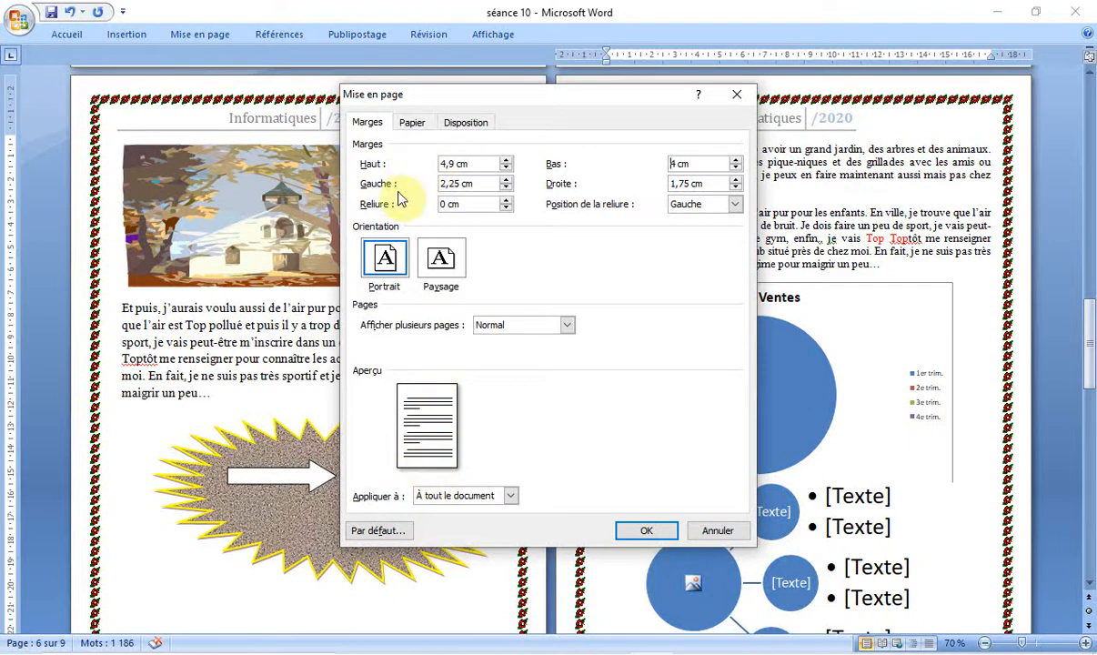
click(511, 180)
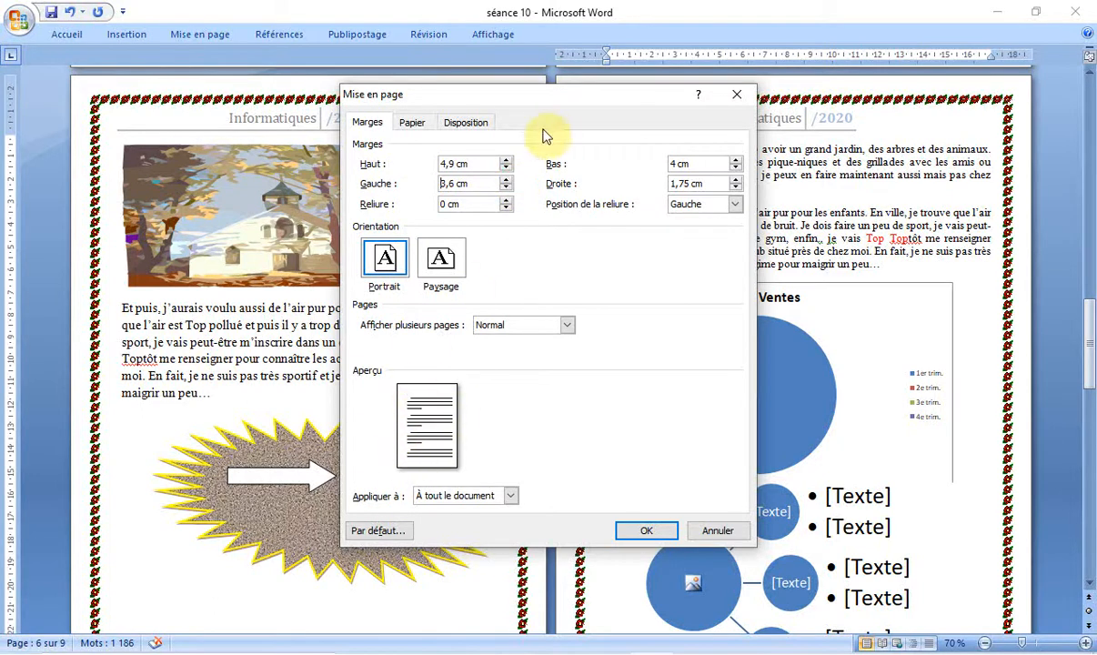
click(507, 179)
click(507, 180)
click(507, 179)
Step: Check which parts of the document the custom margins can apply to, and discard the page setup changes
click(511, 496)
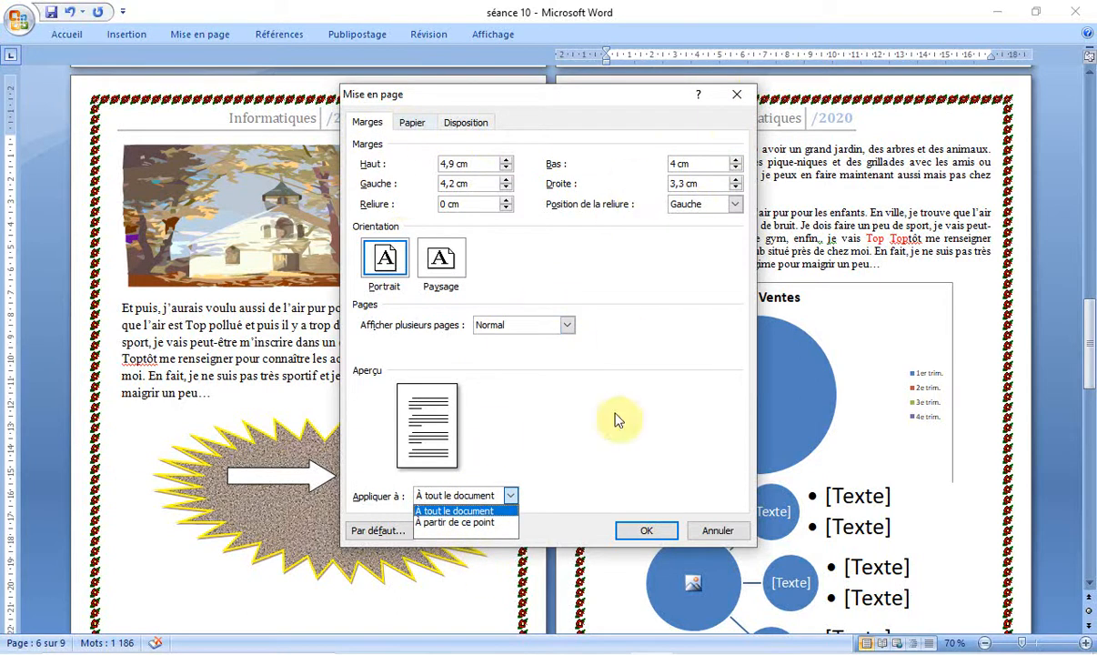
click(729, 532)
click(728, 533)
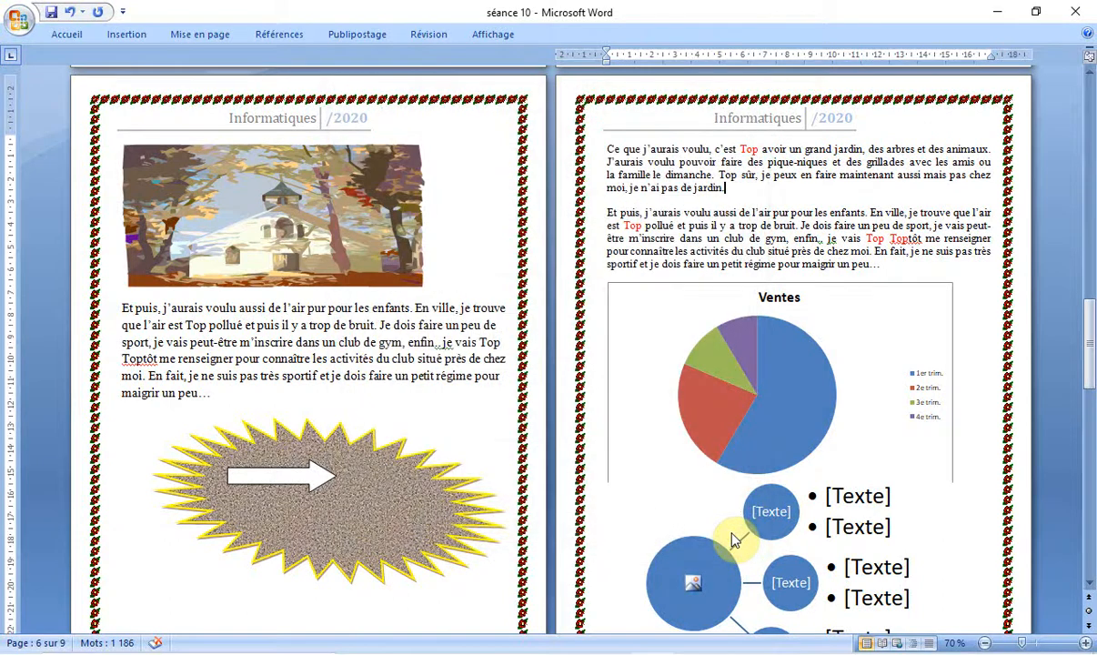
Step: Show the page orientation choices for the document
click(189, 40)
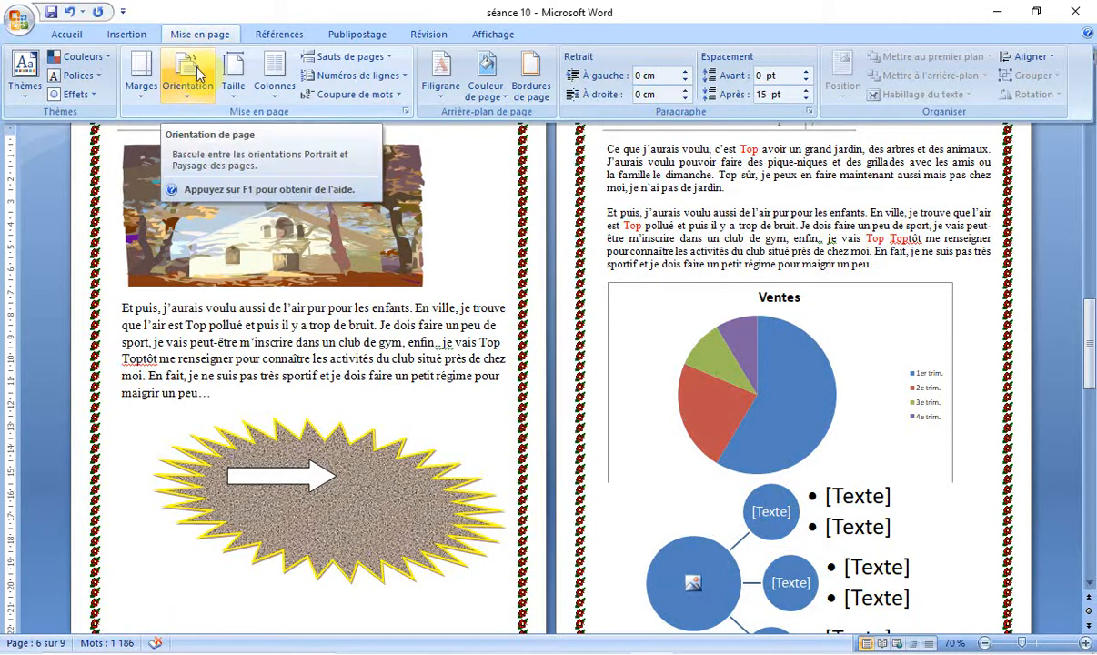
click(199, 73)
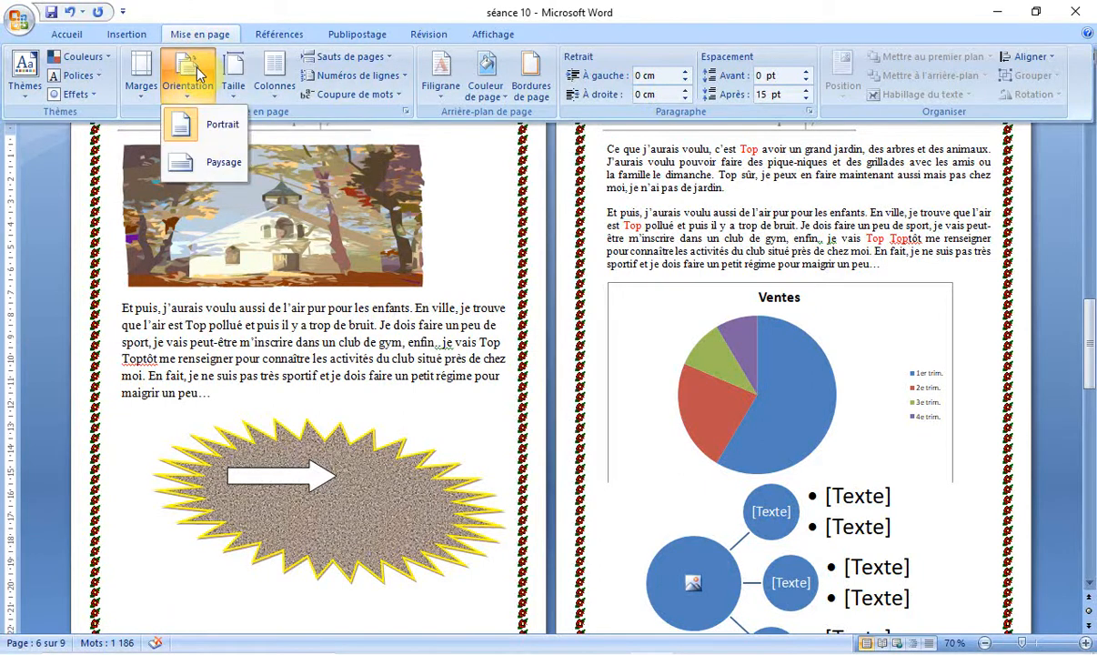
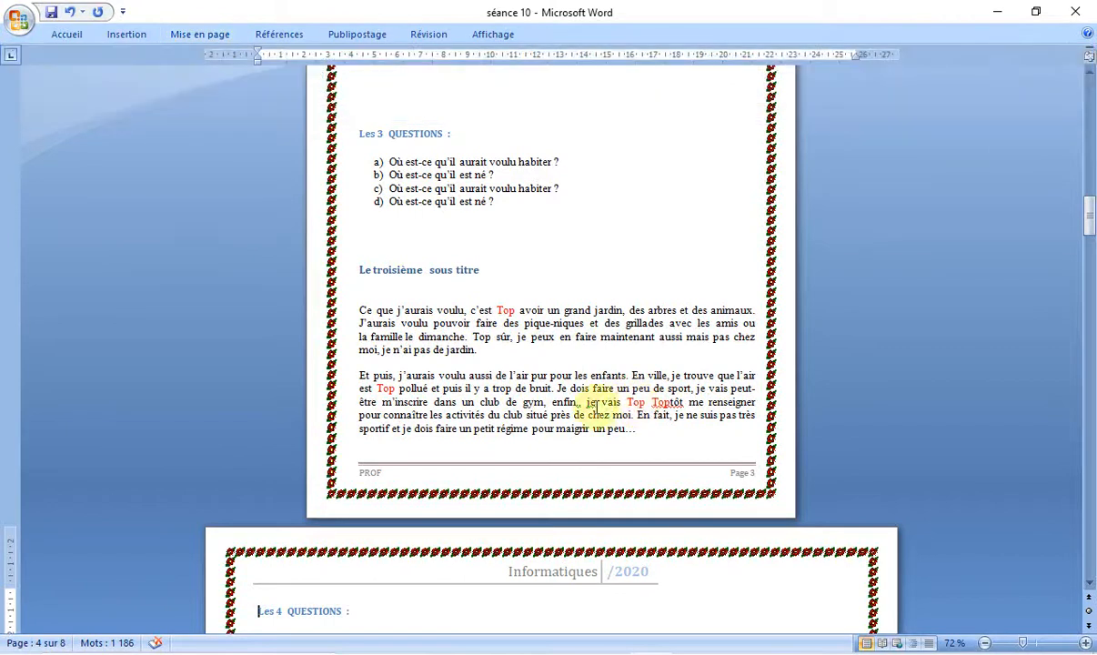
Step: Set the paper size of the section starting at "Les 4 QUESTIONS" to A4
click(214, 37)
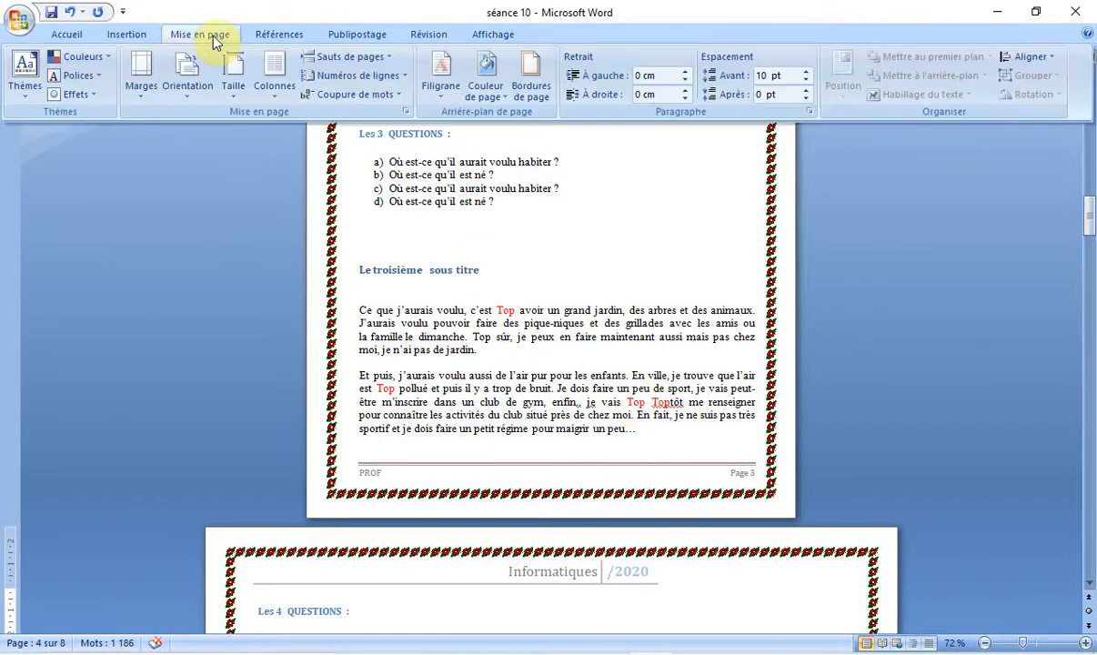
click(241, 91)
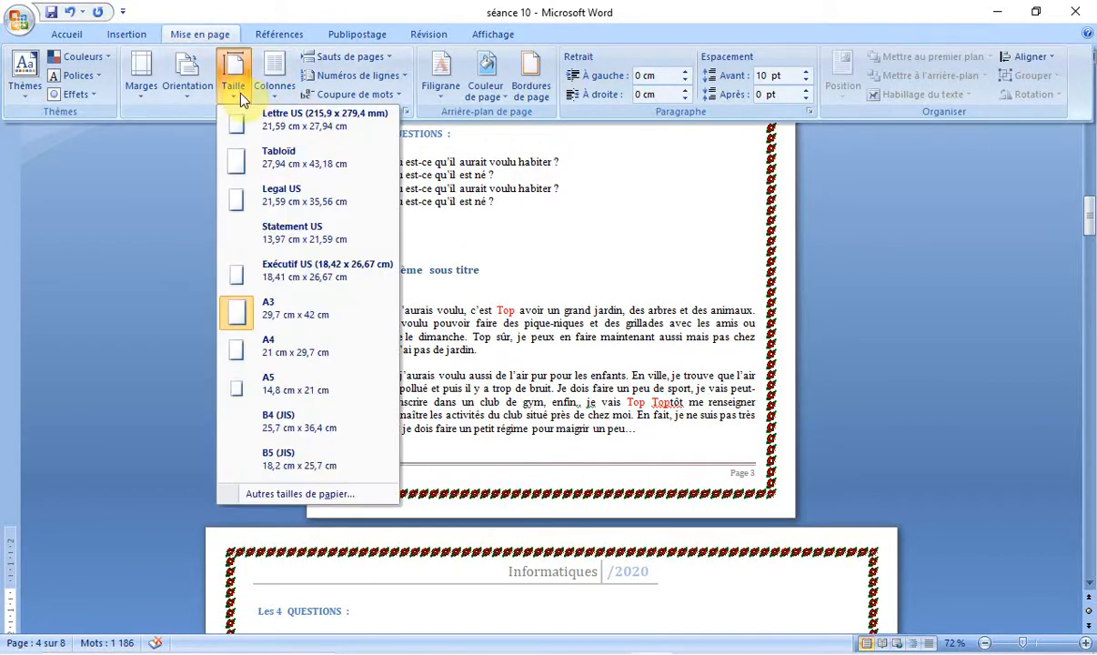
click(326, 353)
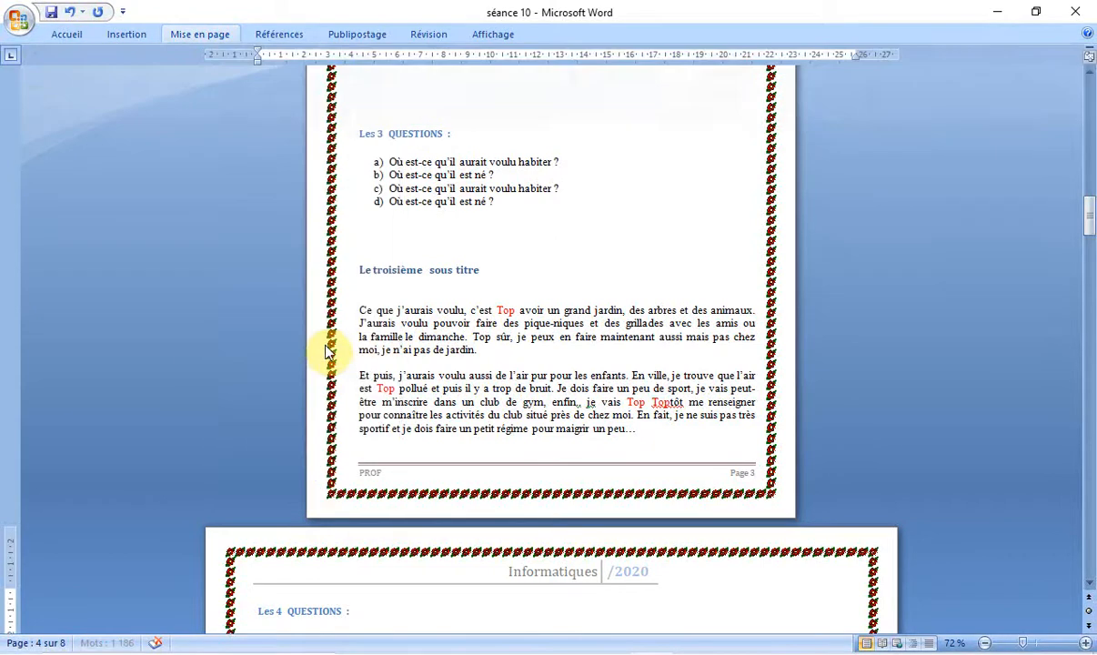
scroll(427, 219, up, 3)
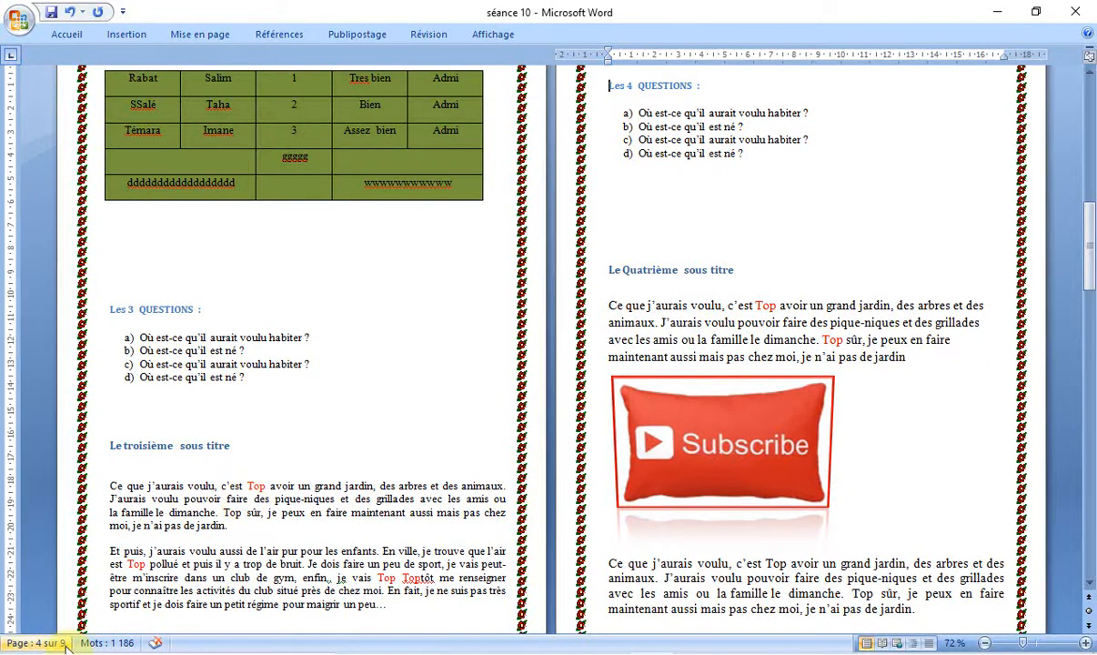
Step: Change the paper size of the "Les 4 QUESTIONS" section to A5 and compare its pages with the preceding ones
drag(1092, 238, 1087, 134)
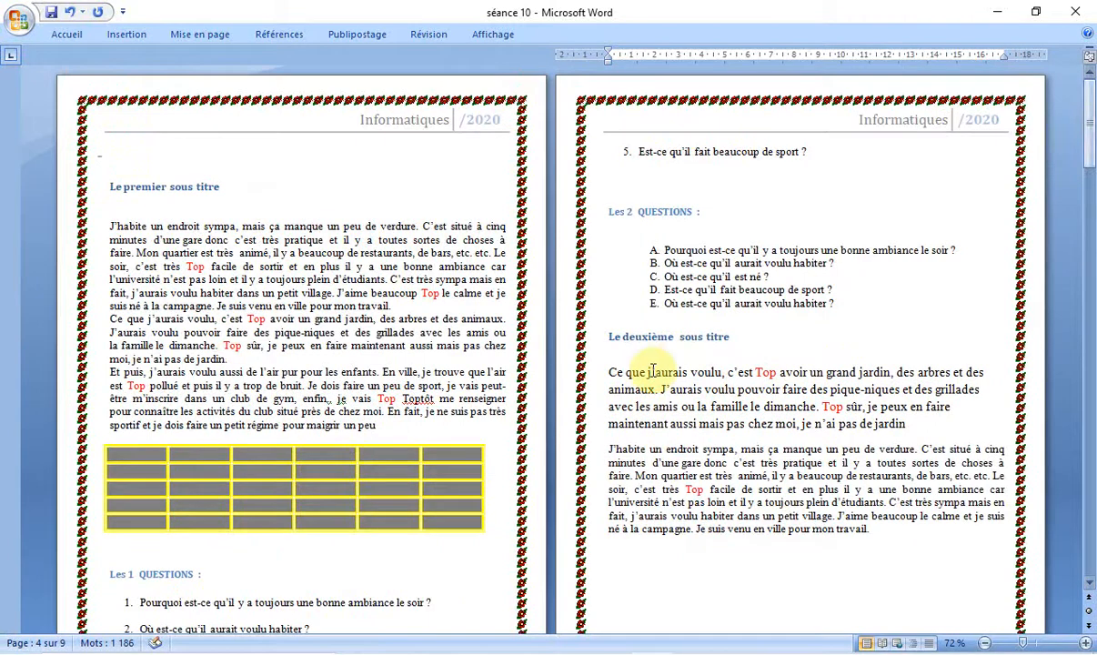
click(211, 35)
click(232, 100)
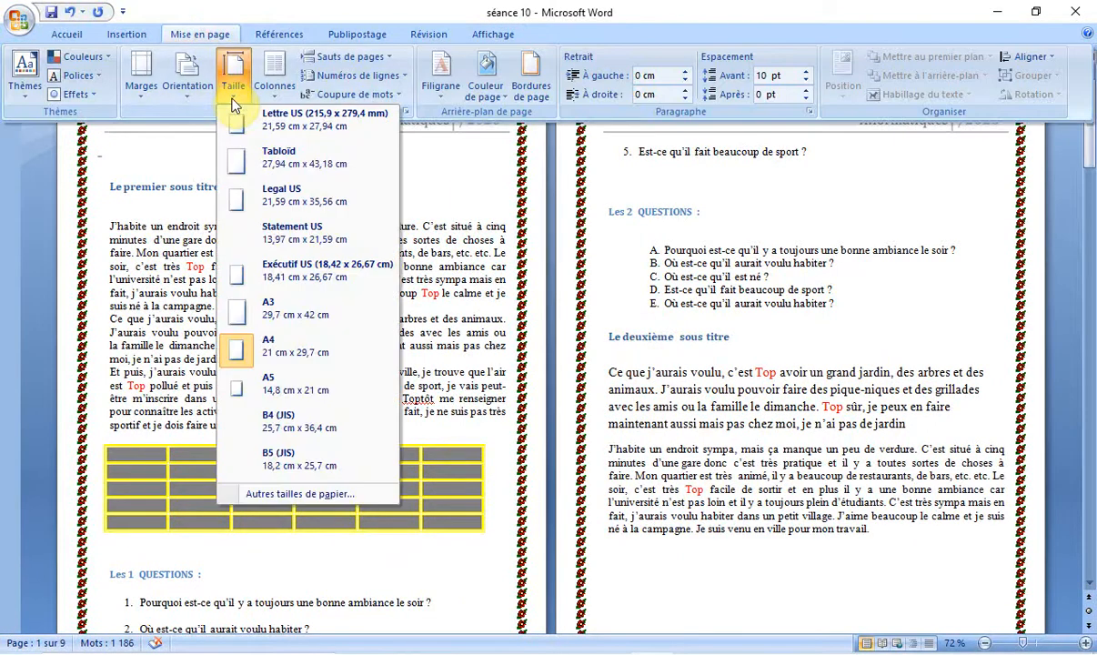
click(302, 397)
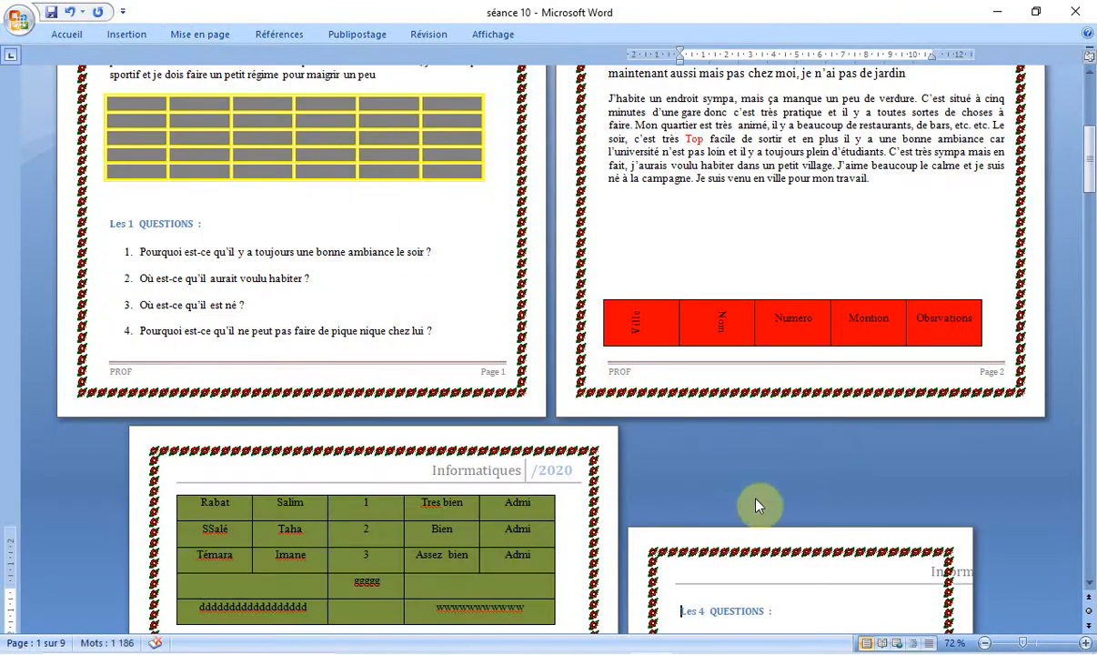
click(1089, 584)
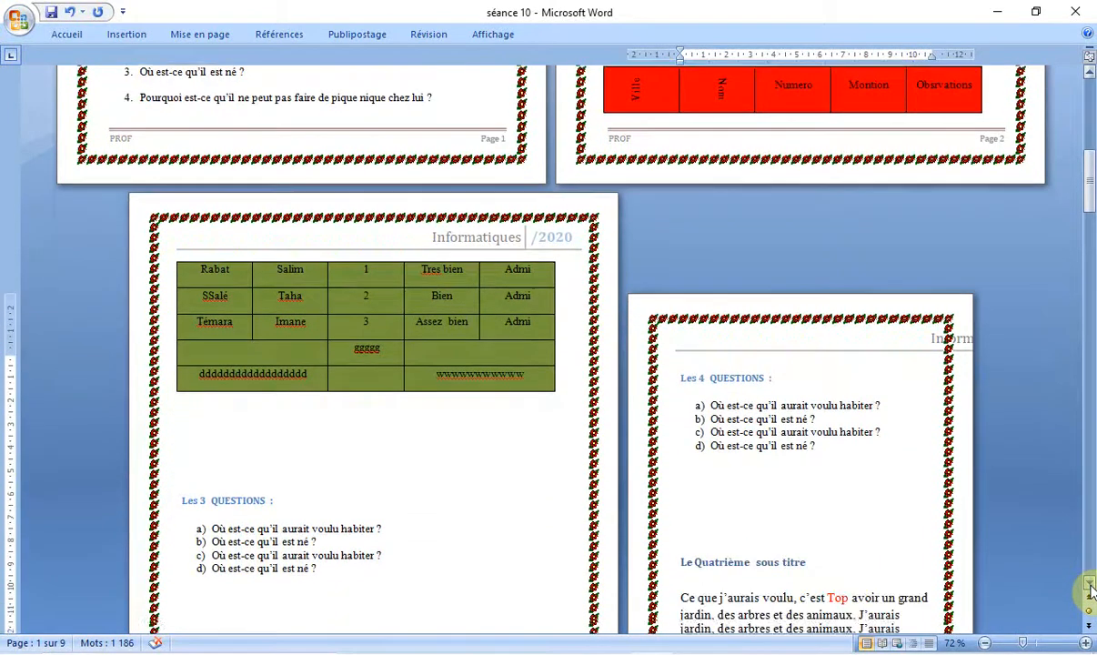
click(1090, 587)
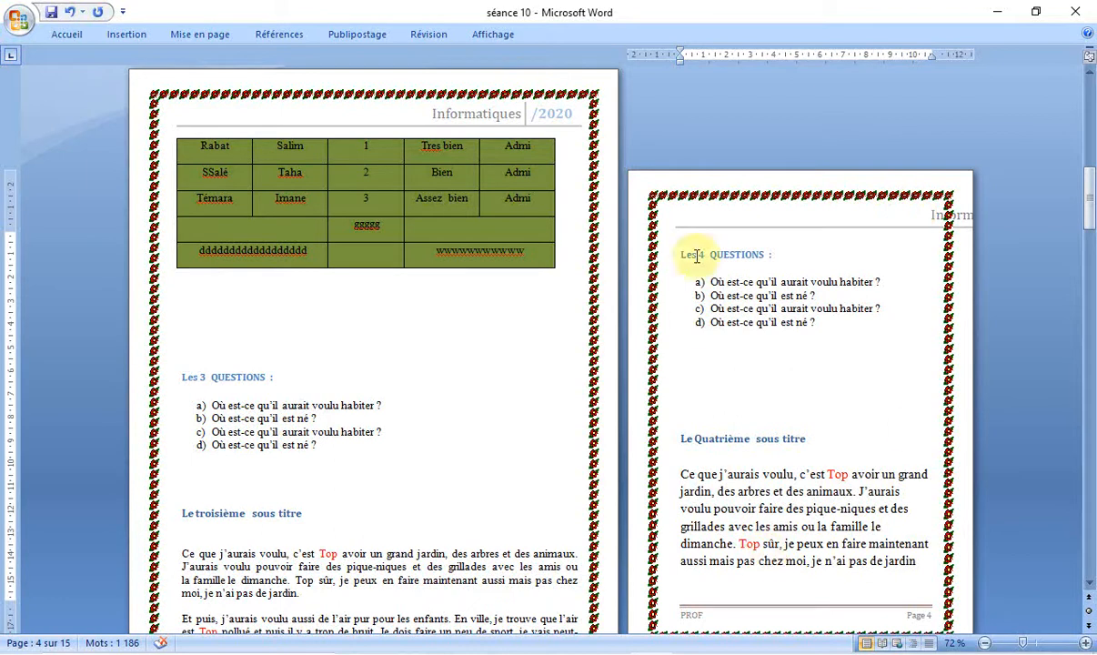
Step: Set the "Les 4 QUESTIONS" section back to A4 paper
click(201, 37)
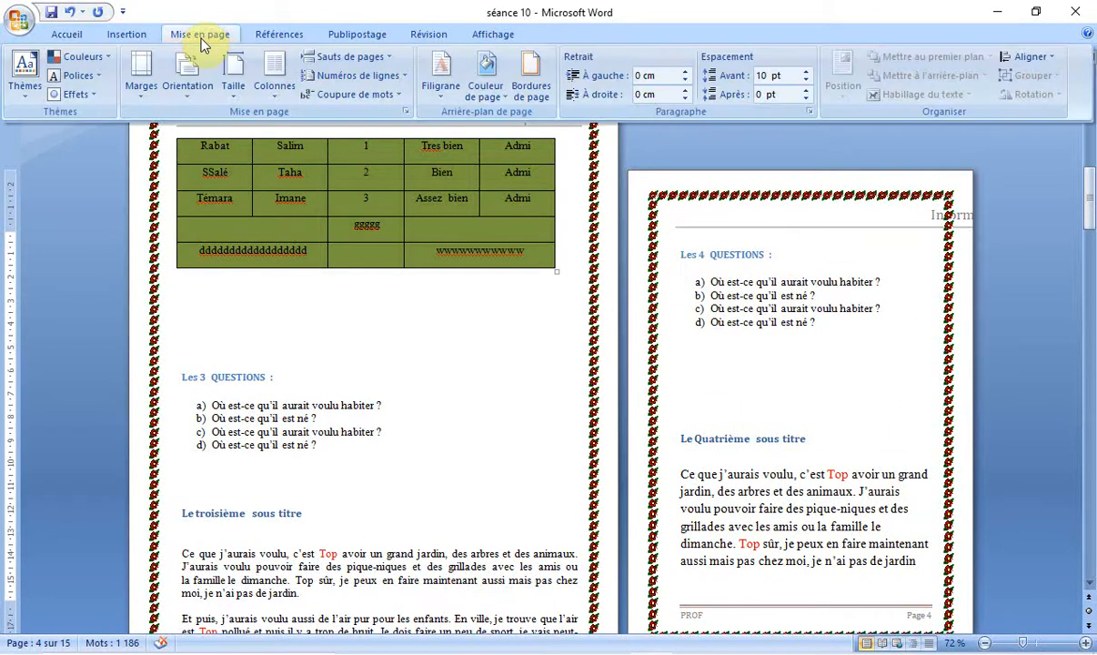
click(237, 86)
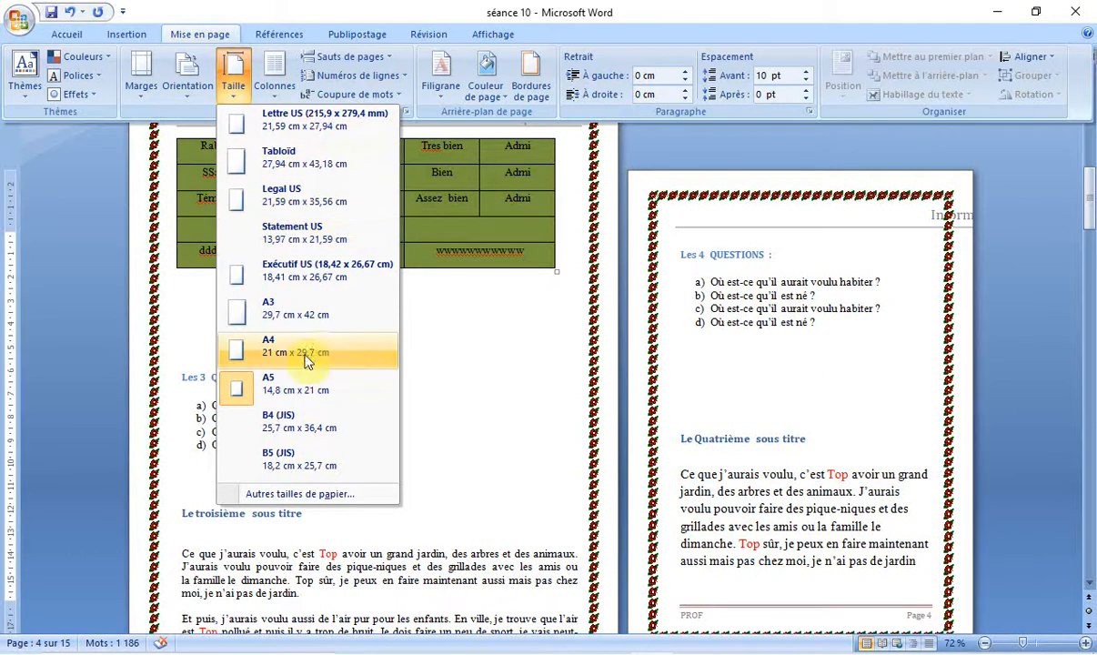
click(363, 194)
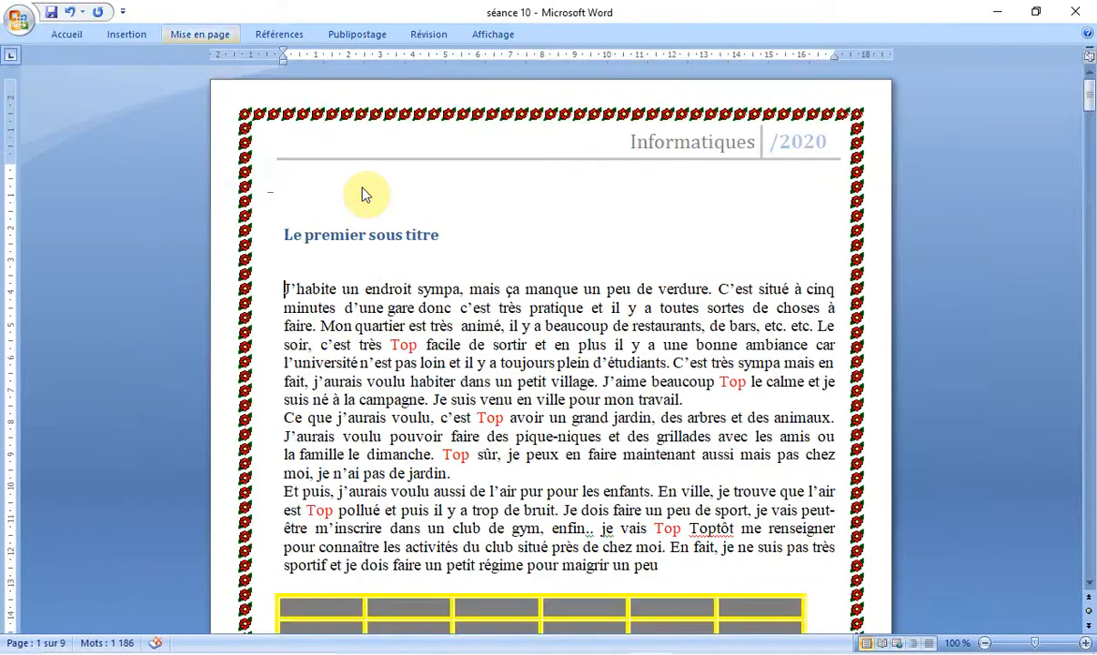
Step: Show the column layout choices, and select the first two paragraphs under "Le premier sous titre", up to "pas de jardin."
click(199, 36)
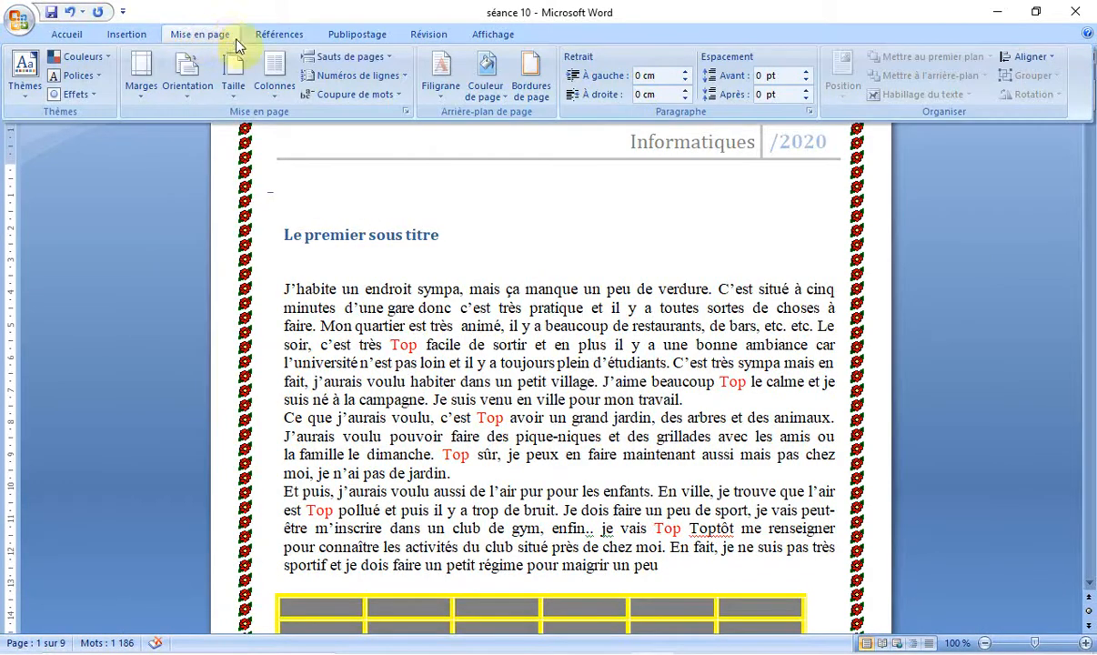
click(275, 91)
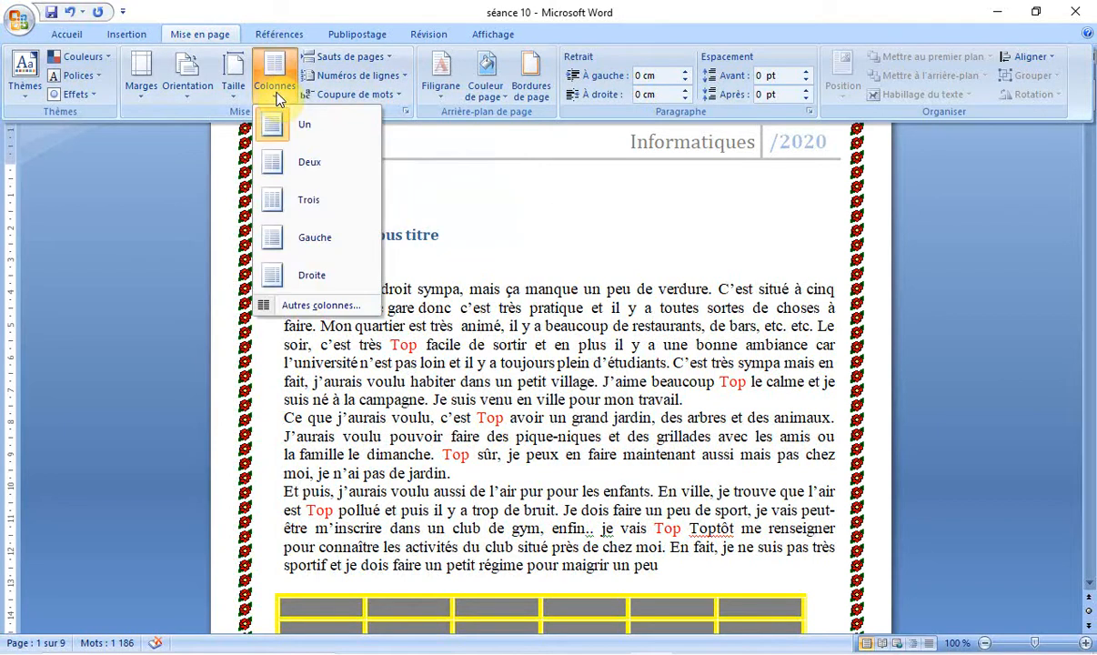
click(492, 228)
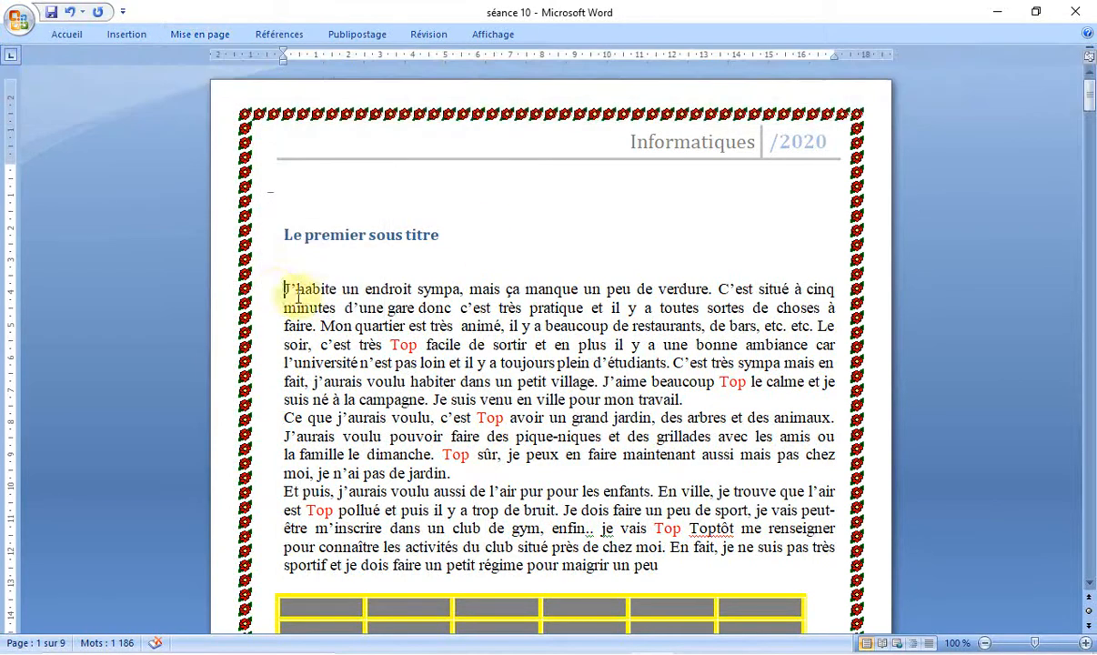
drag(284, 290, 471, 469)
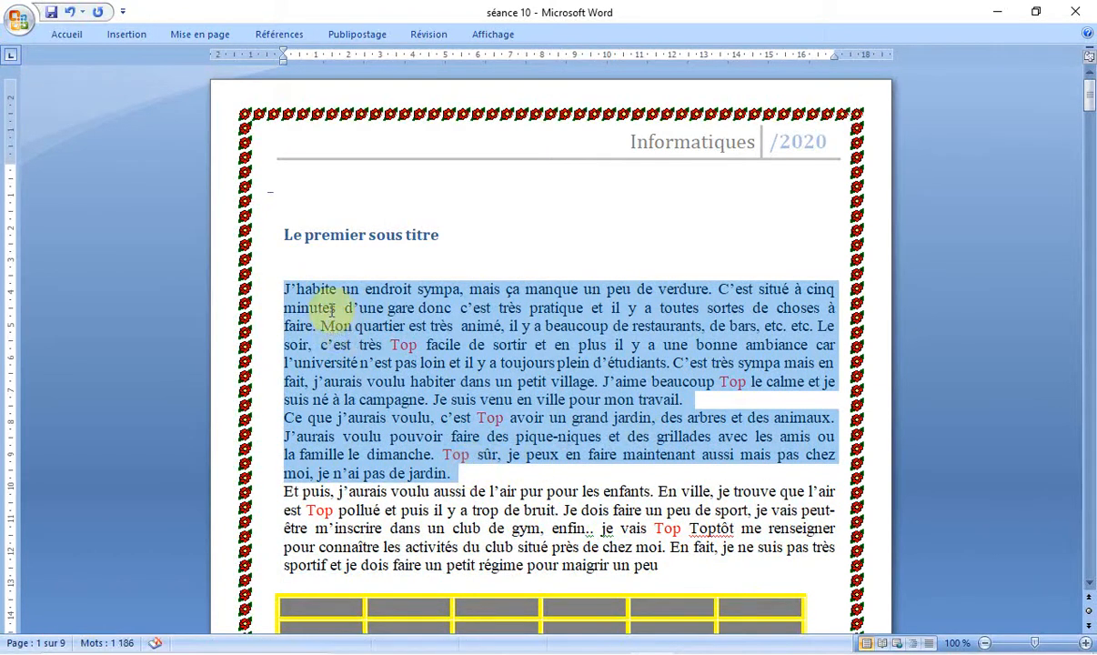
key(Delete)
key(Delete)
key(Delete)
key(Delete)
key(Delete)
key(Delete)
key(Delete)
key(Delete)
key(Delete)
key(Delete)
key(Delete)
key(Delete)
key(Delete)
key(Delete)
key(Delete)
key(Delete)
key(Delete)
key(Delete)
key(Delete)
key(Delete)
key(Delete)
key(Delete)
key(Delete)
key(Delete)
key(Delete)
key(Delete)
key(Delete)
key(Delete)
key(Delete)
key(Delete)
key(Delete)
key(Delete)
key(Delete)
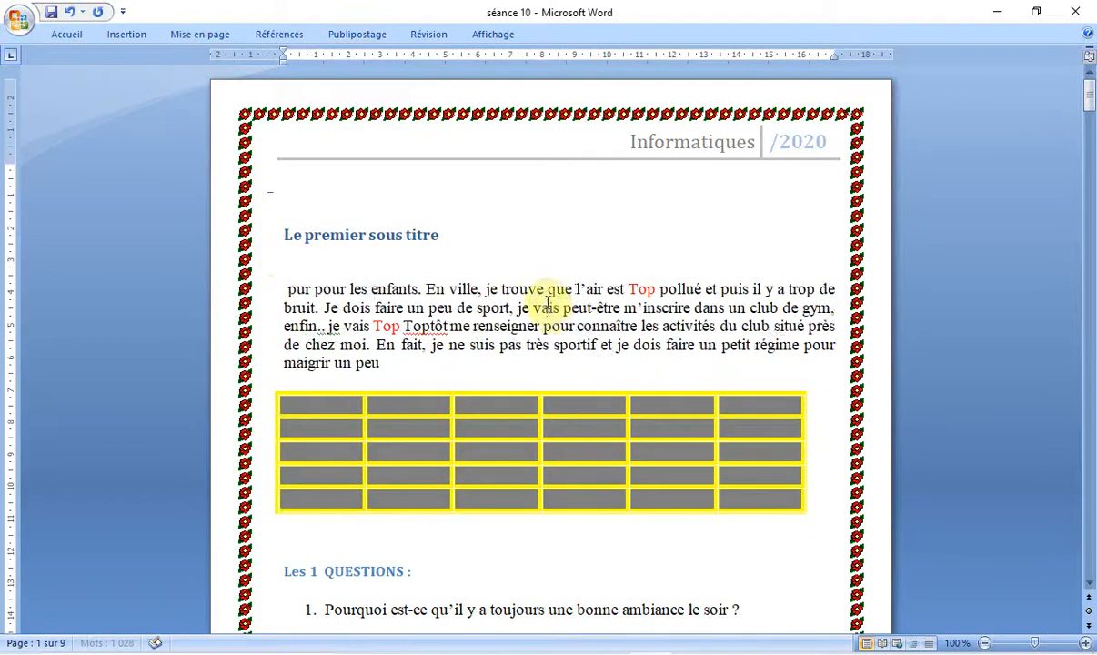
key(ctrl+z)
key(ctrl+z)
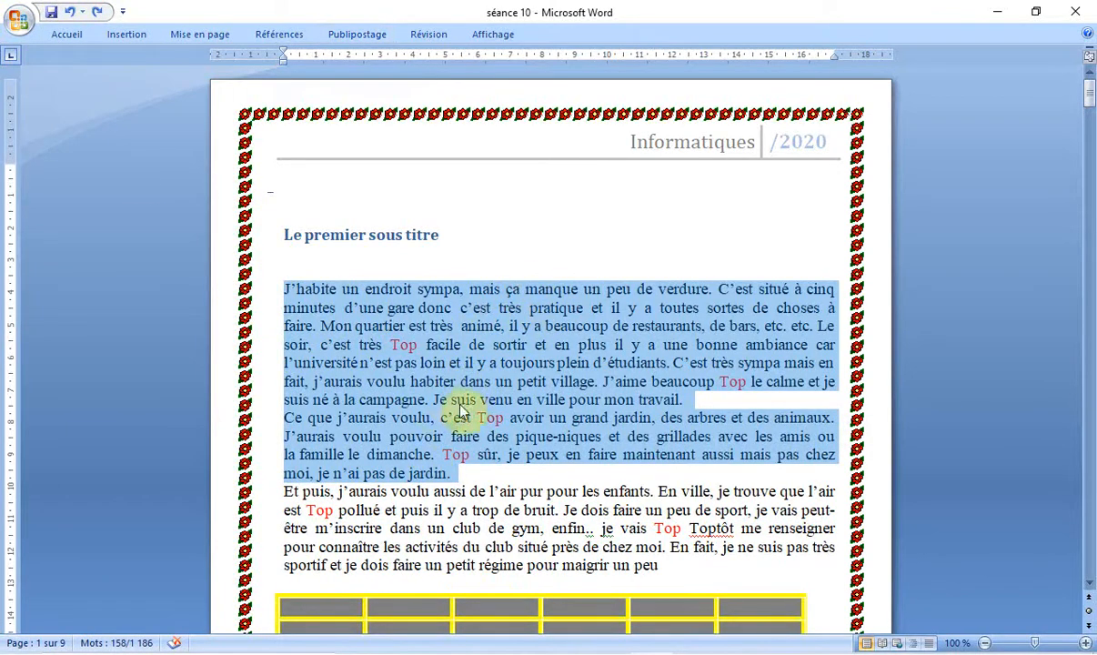
Step: Lay out the two selected paragraphs under "Le premier sous titre" in two columns
click(191, 36)
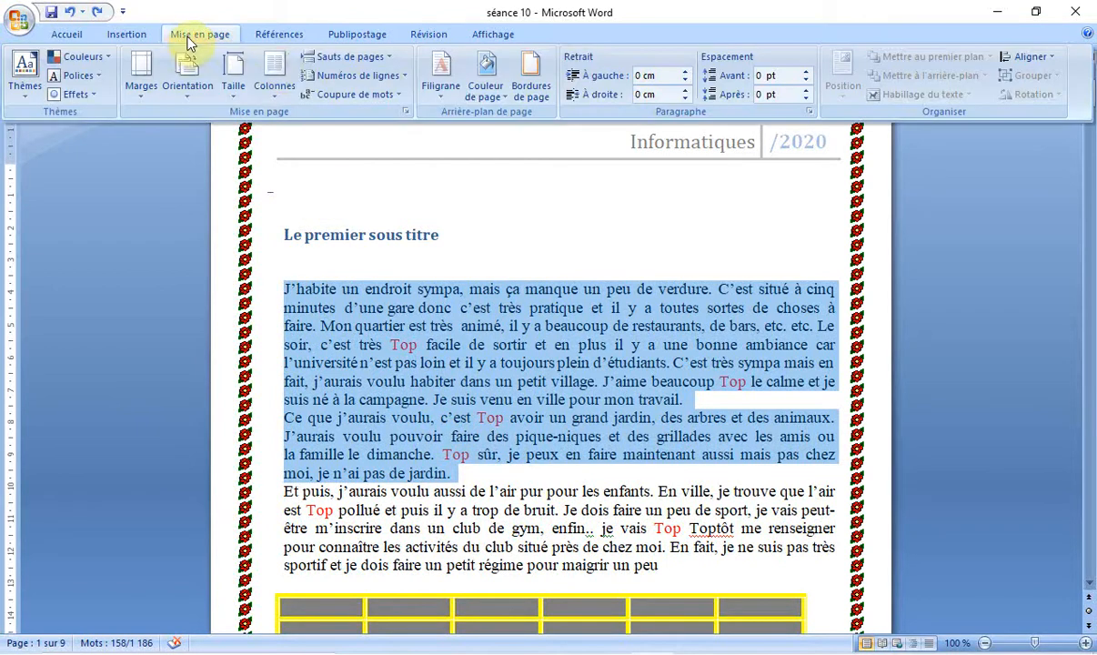
click(274, 80)
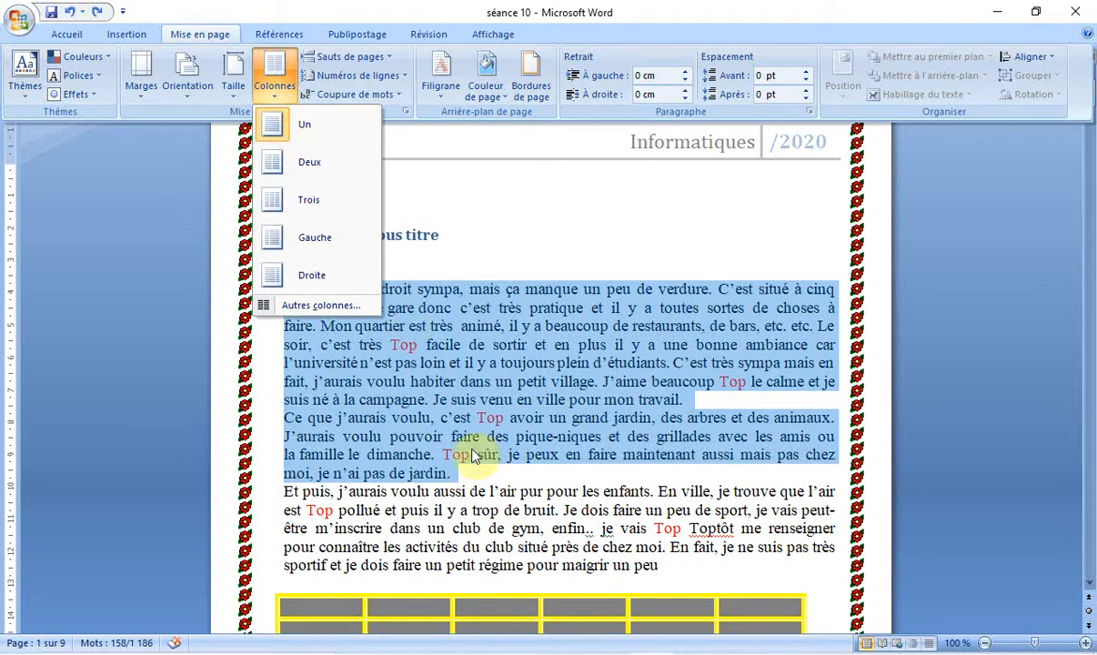
click(291, 162)
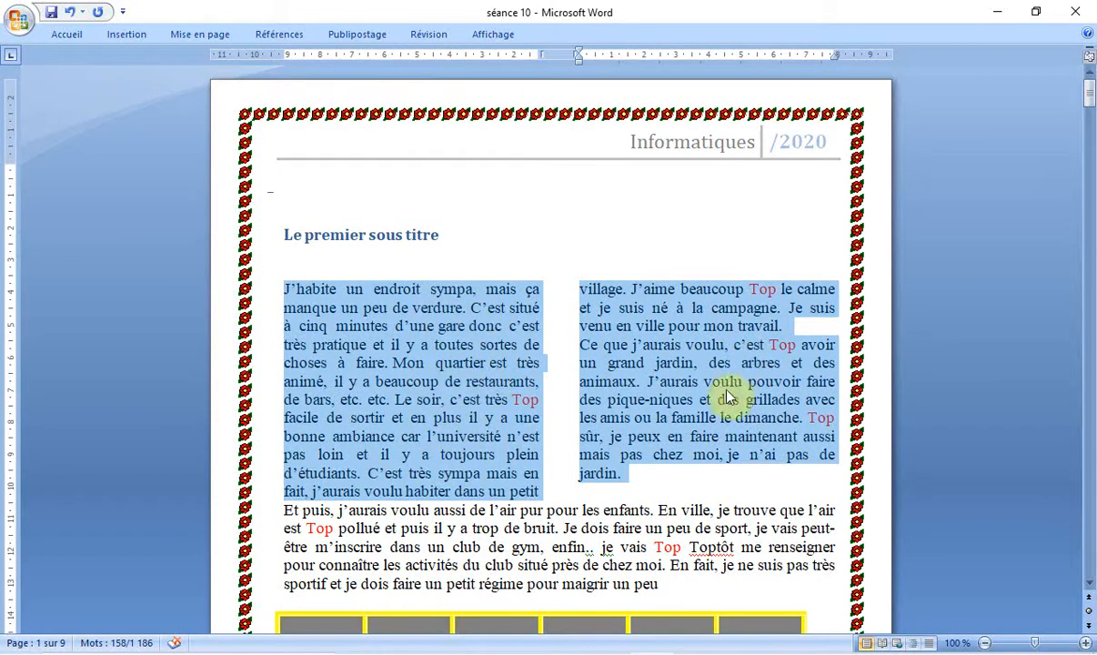
Step: Change the layout of the selected paragraphs to three columns
click(195, 36)
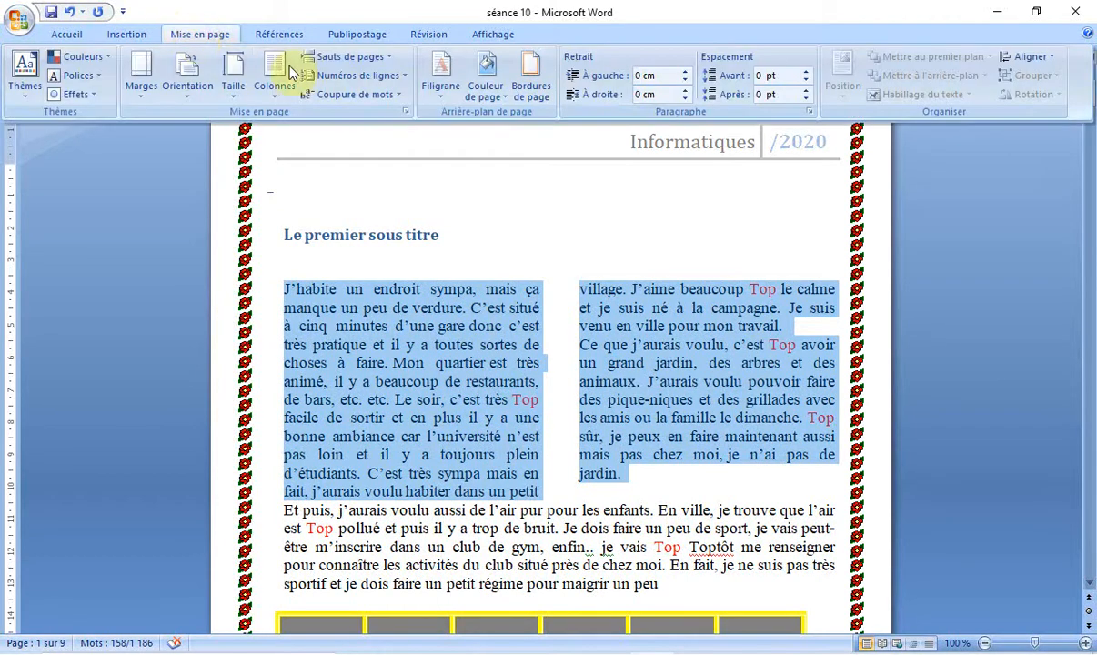
click(274, 89)
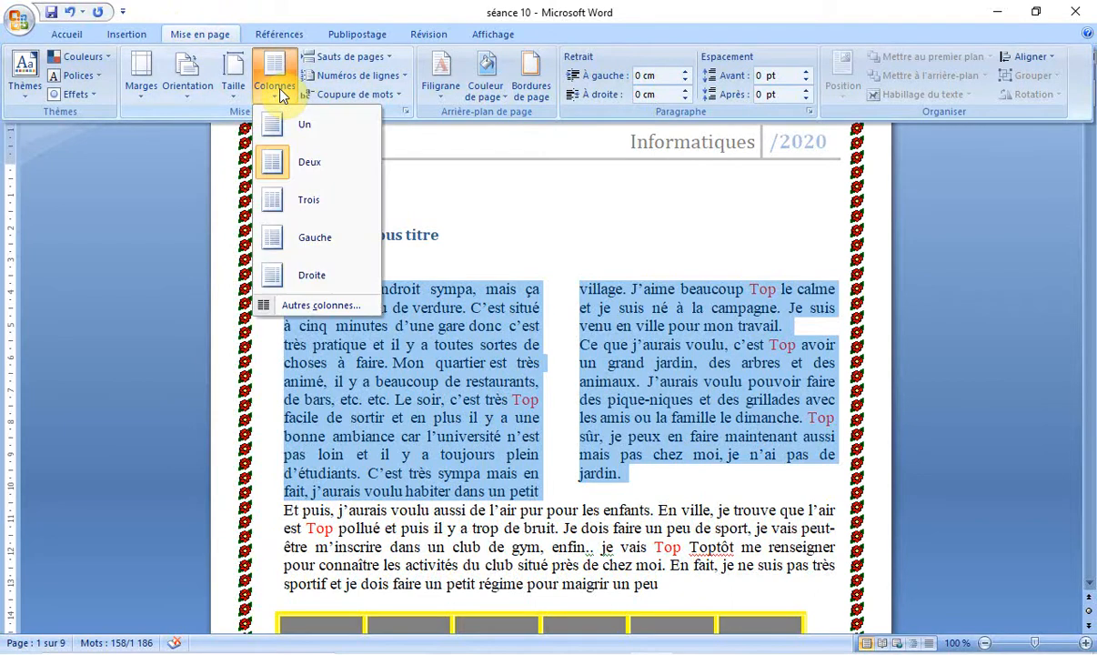
click(307, 215)
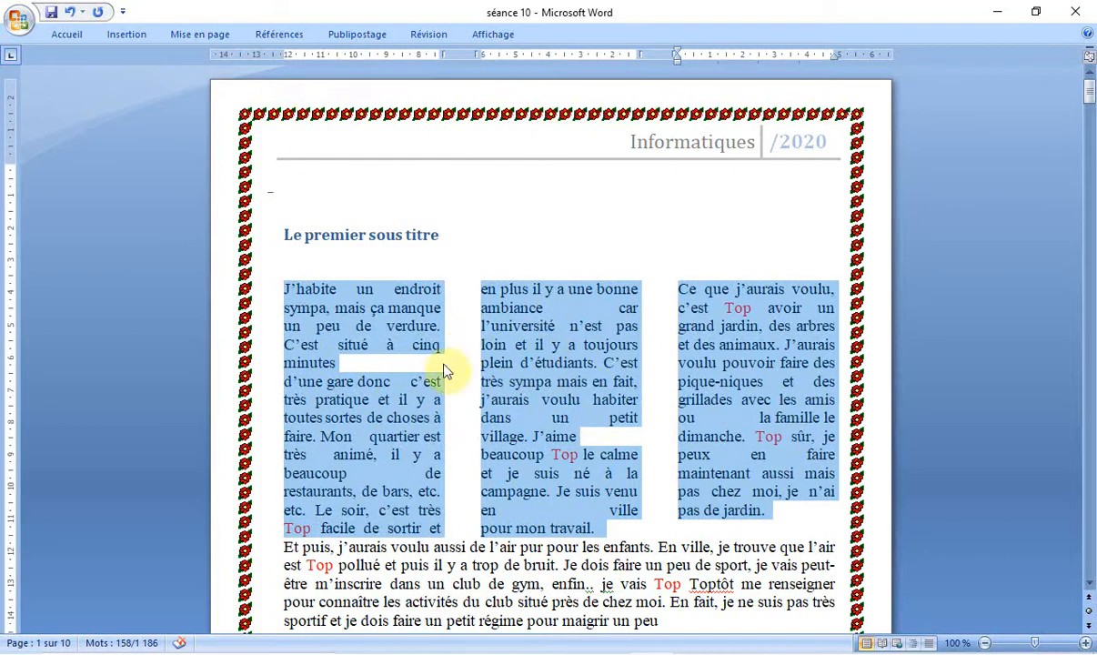
Step: Apply the Gauche column preset, with a narrow left column, to the selected paragraphs
click(225, 37)
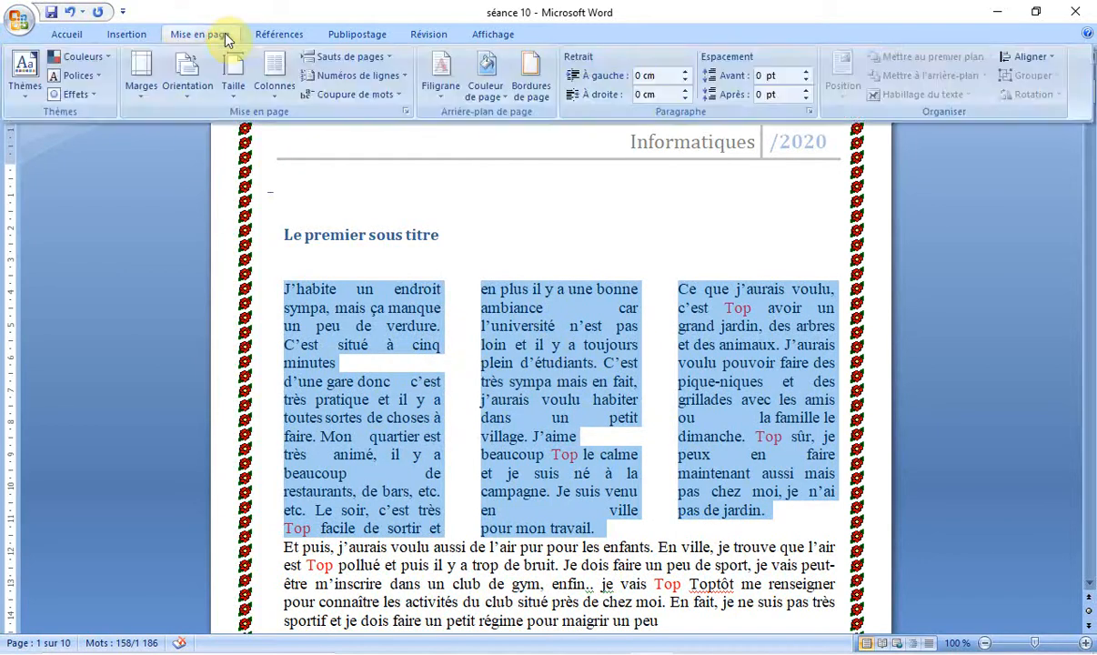
click(275, 84)
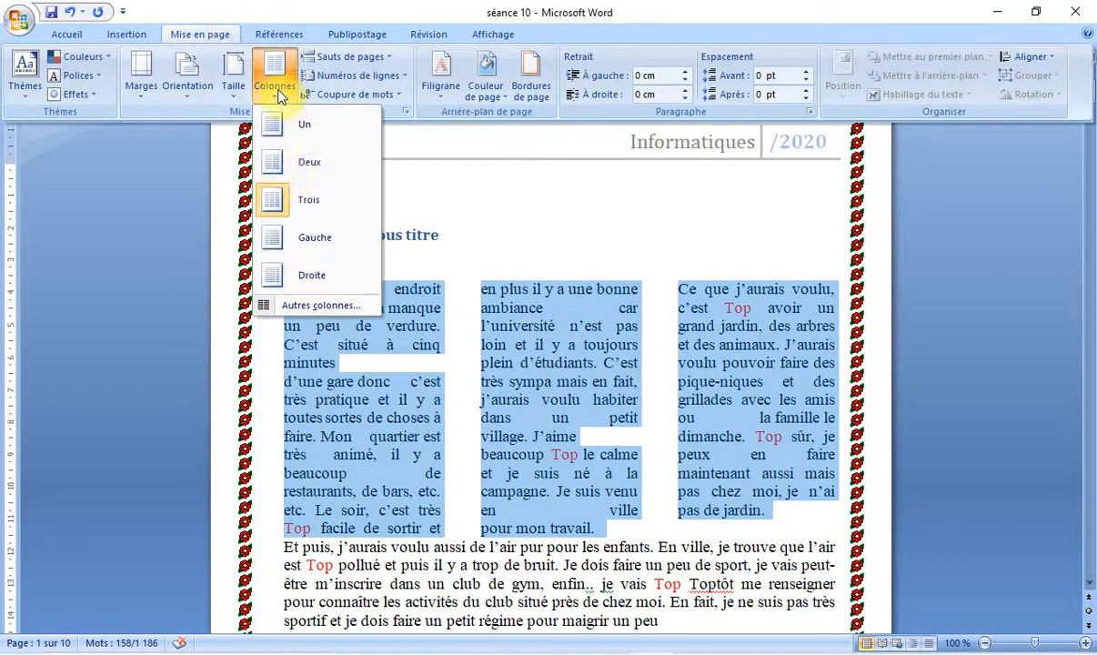
click(305, 239)
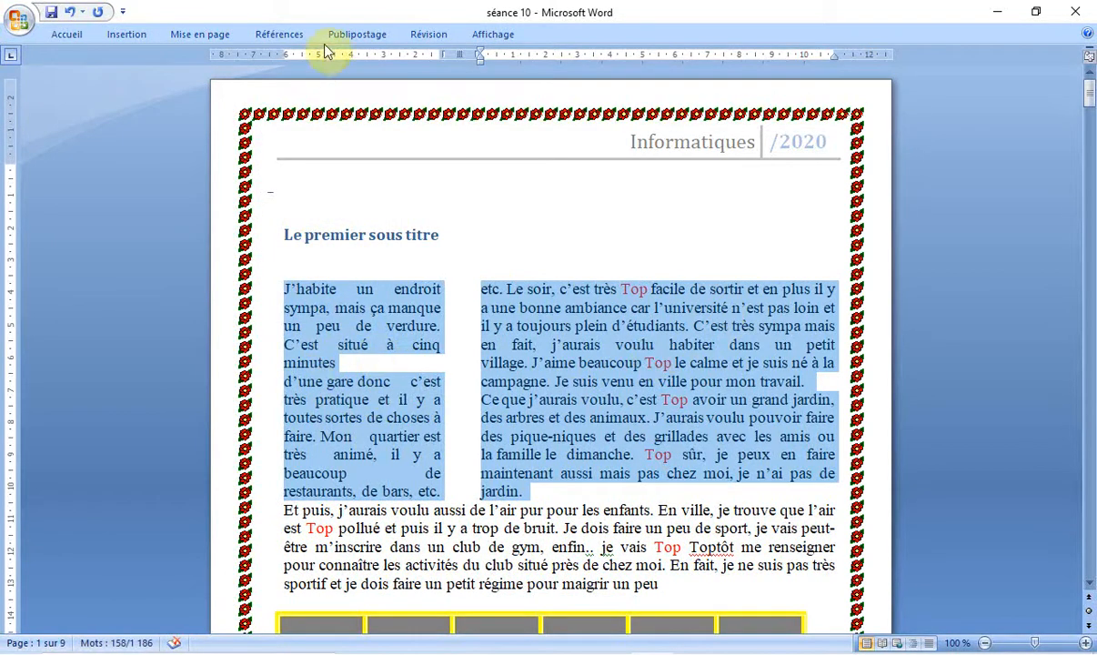
Step: Switch the selected paragraphs to the Droite column preset, with a narrow right column
click(229, 40)
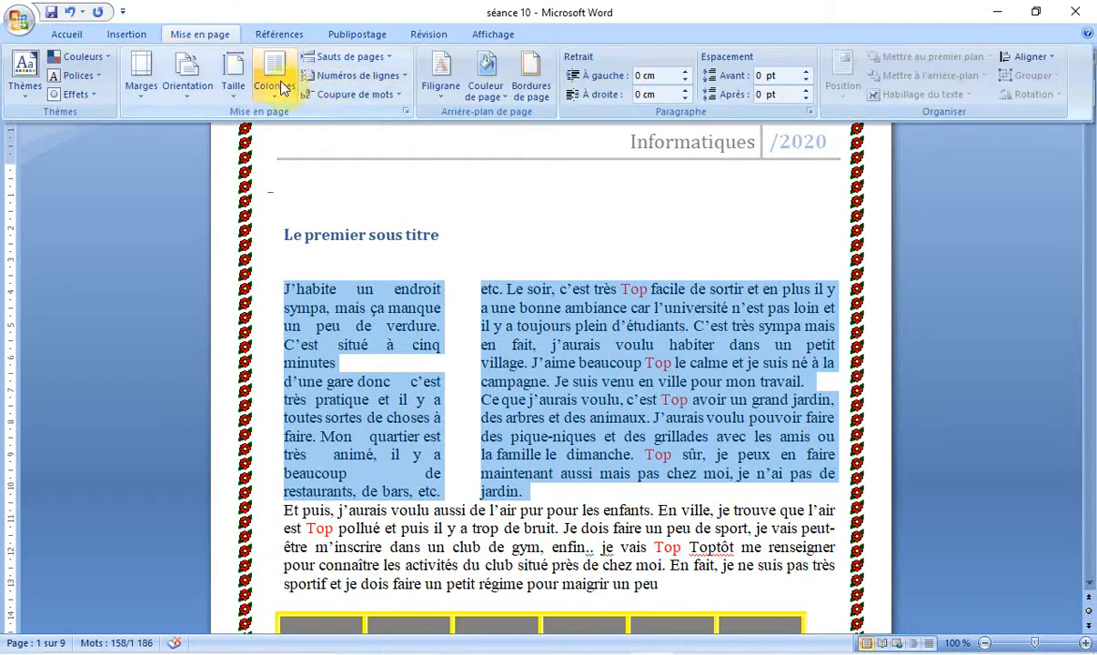
click(276, 78)
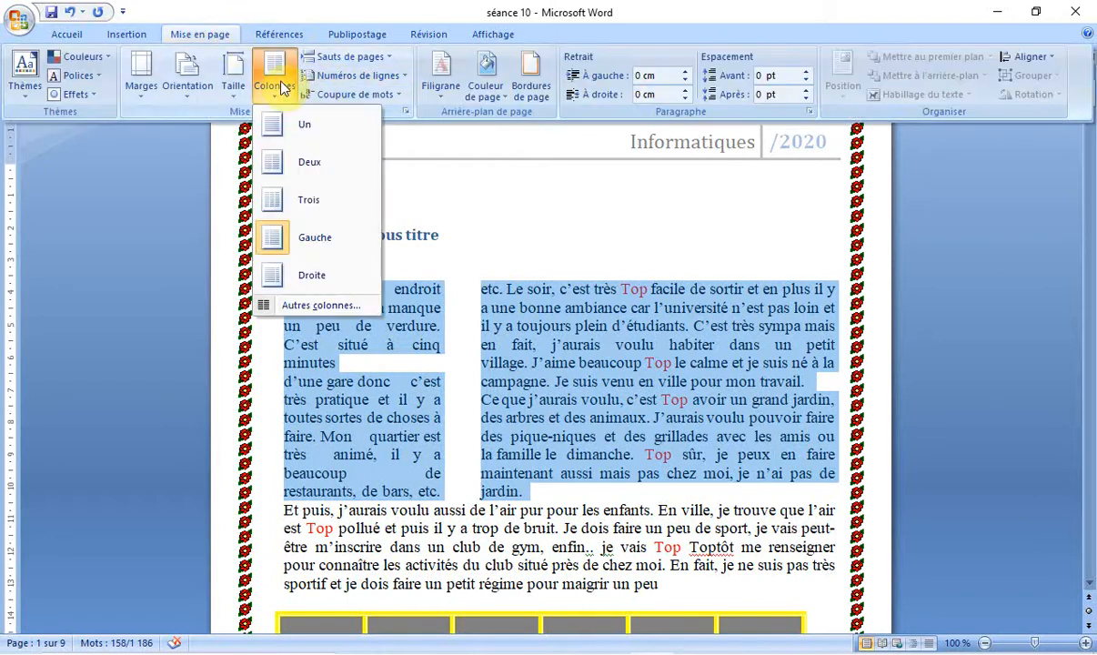
click(313, 275)
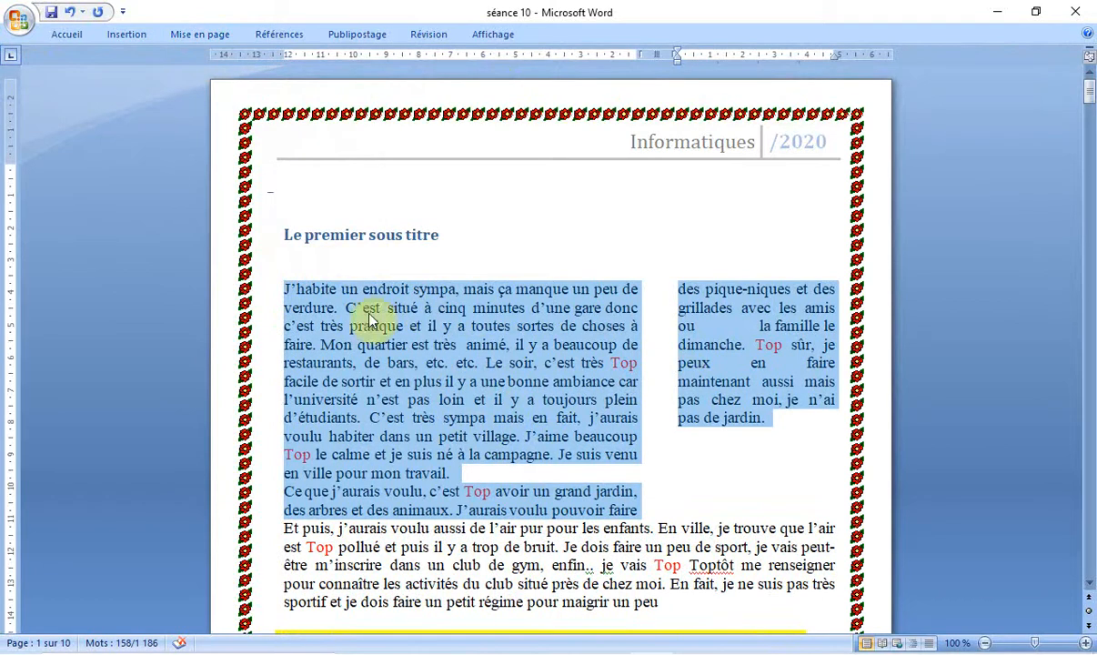
Step: Customize the selected text's columns with widths of 11.7 cm and 2.7 cm and a spacing of 2.6 cm
click(193, 37)
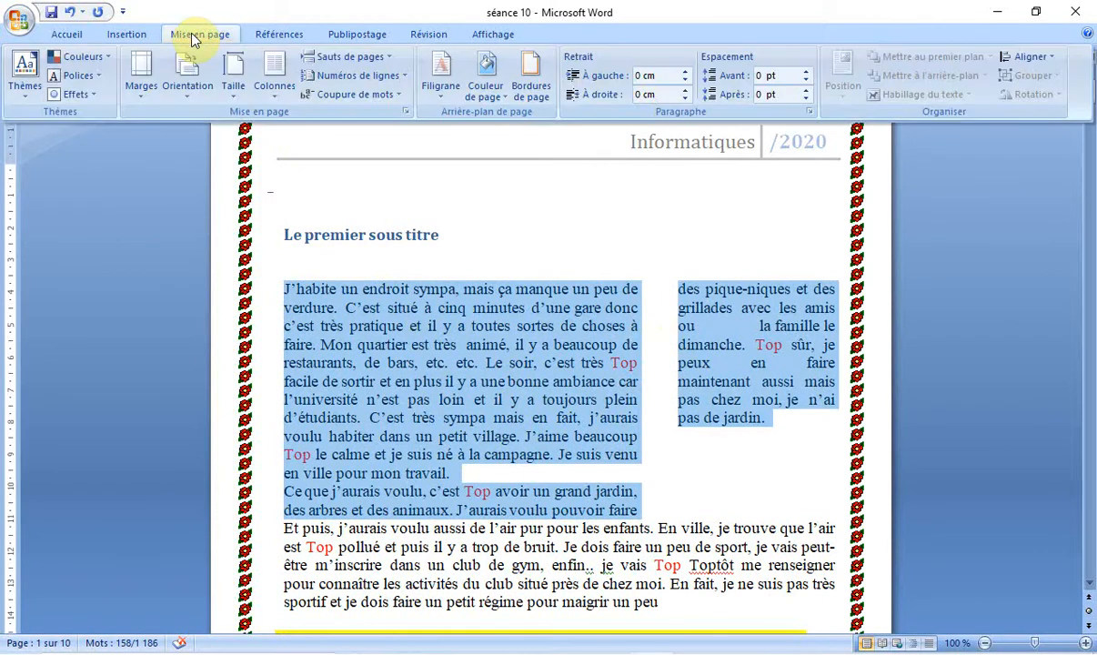
click(270, 89)
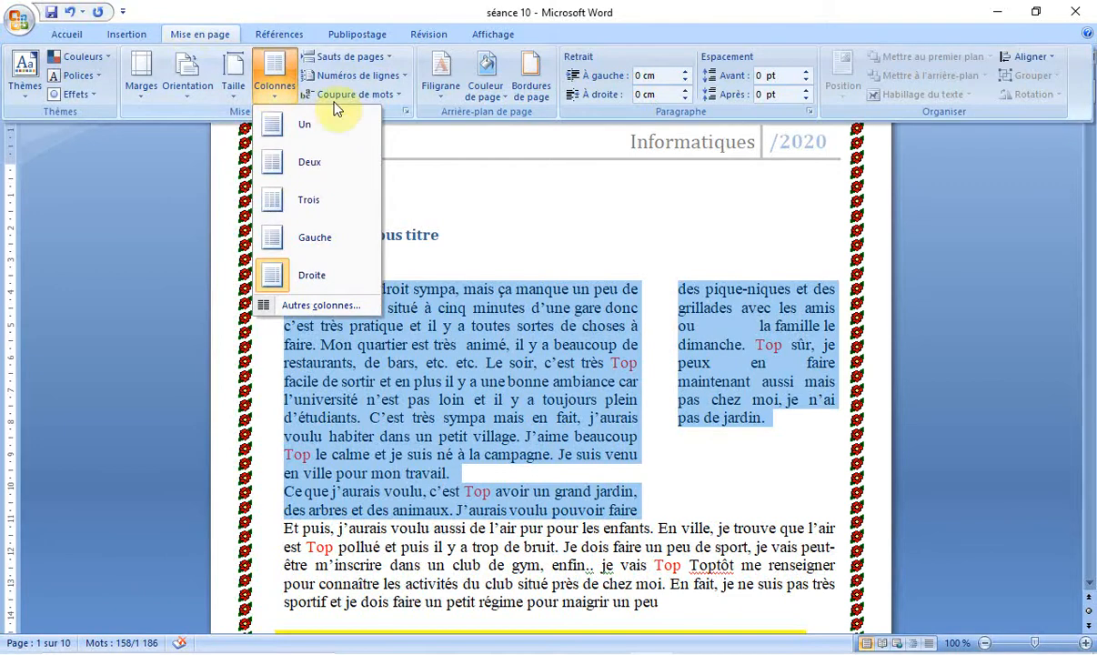
click(346, 308)
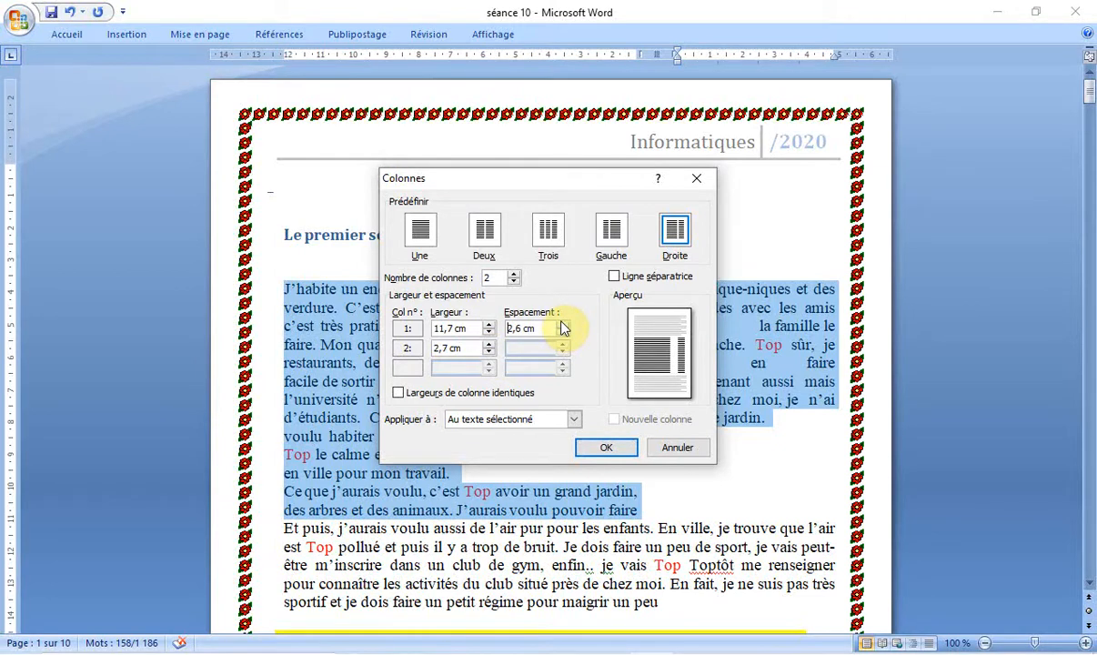
click(607, 452)
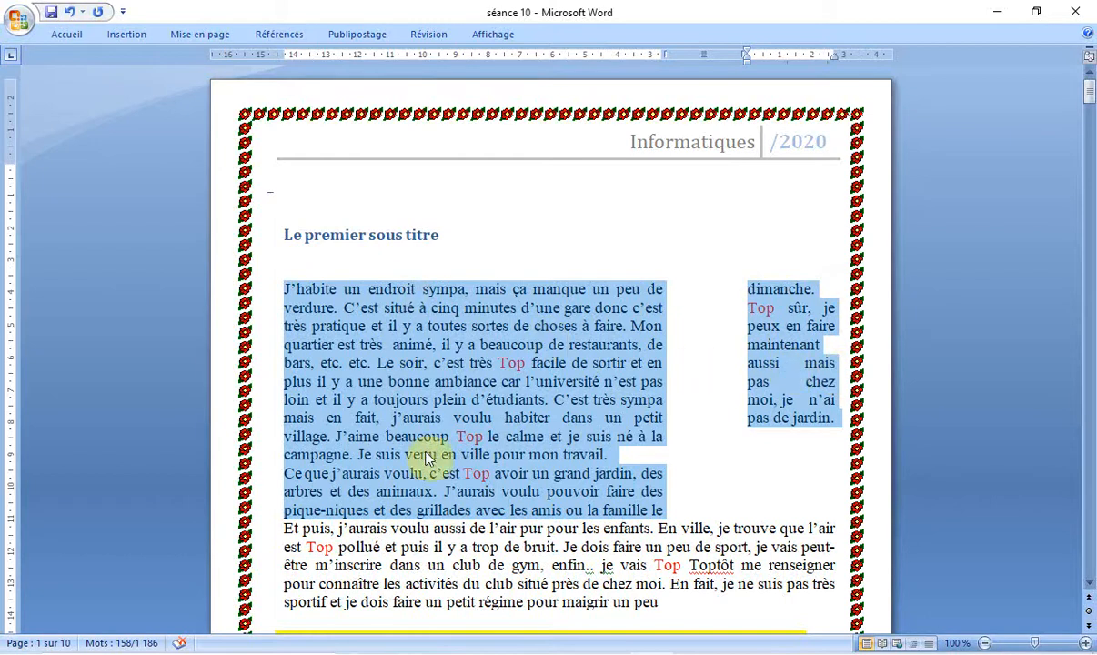
Step: Apply the Deux column preset to the selected paragraphs in place of the custom column widths
click(191, 34)
click(287, 95)
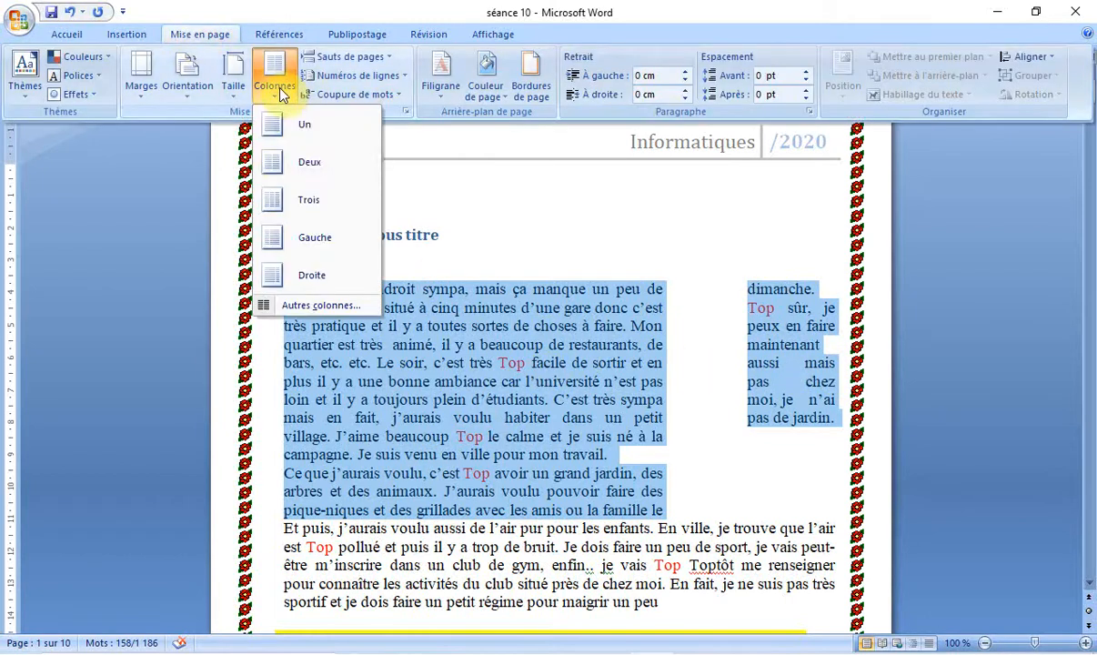
click(295, 166)
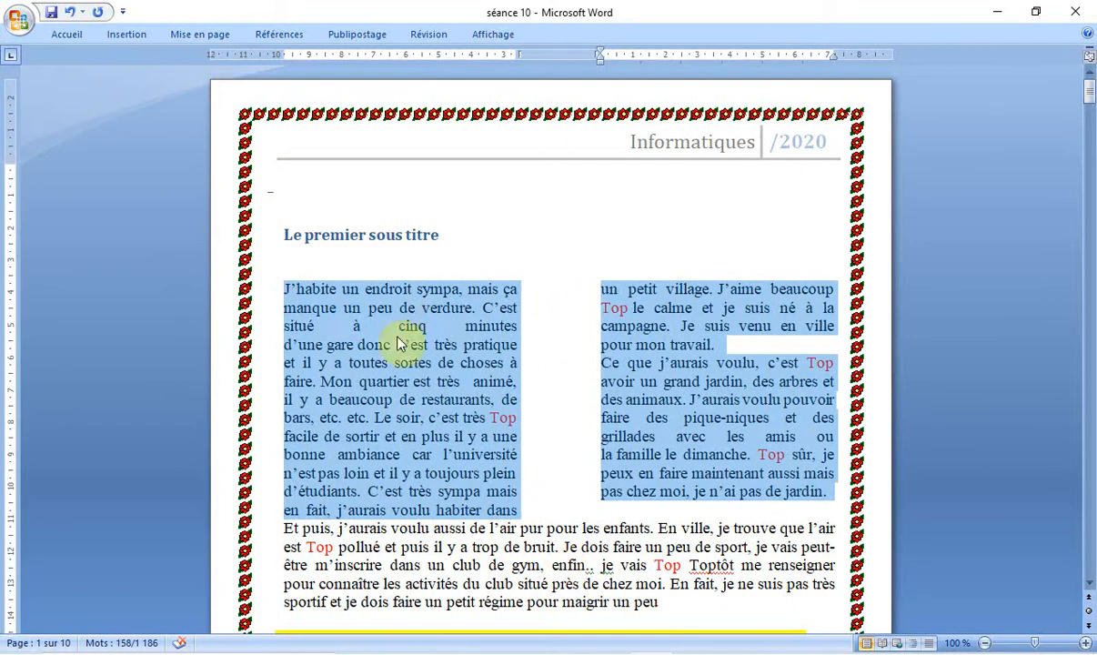
Step: Select the line "des animaux. J'aurais voulu pouvoir" in the second column and show the column choices for it
click(466, 387)
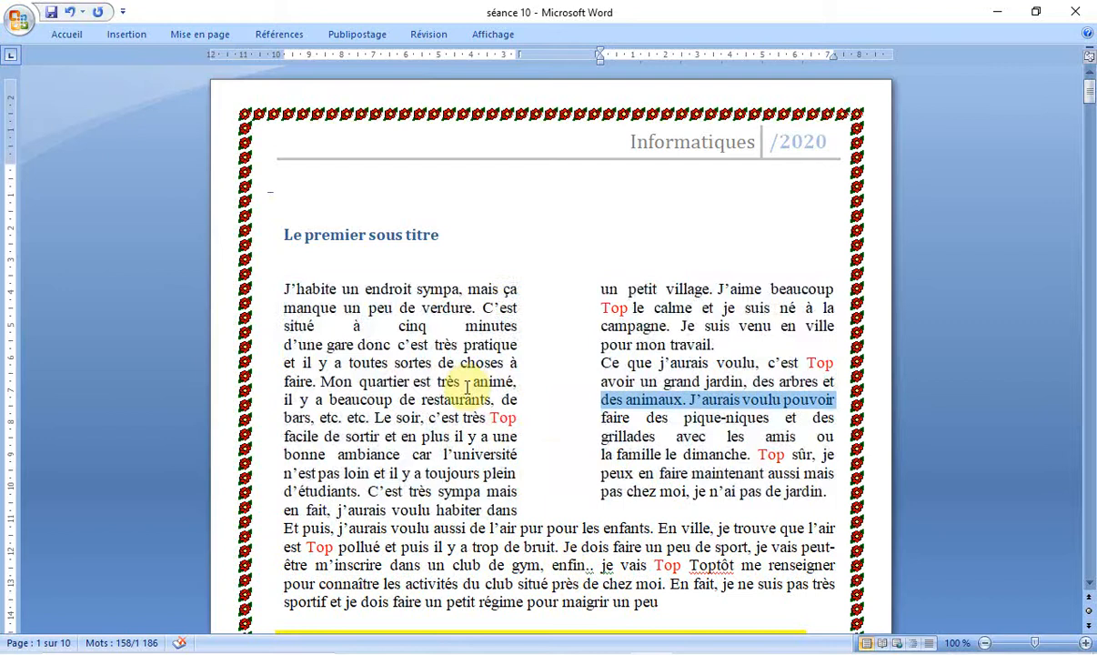
click(187, 35)
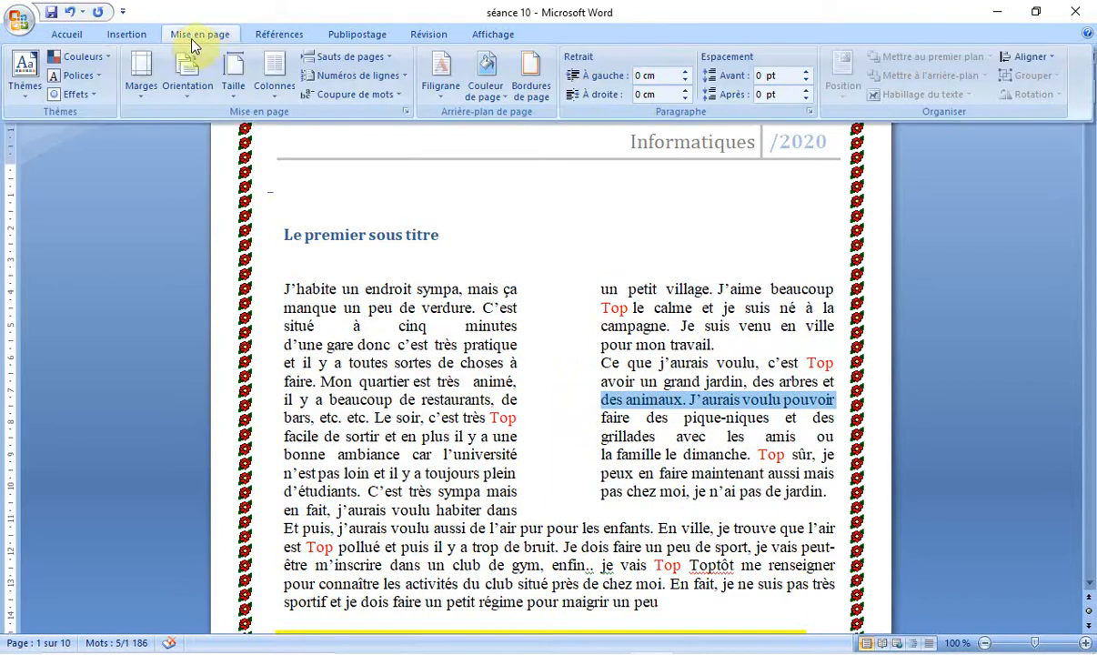
click(276, 93)
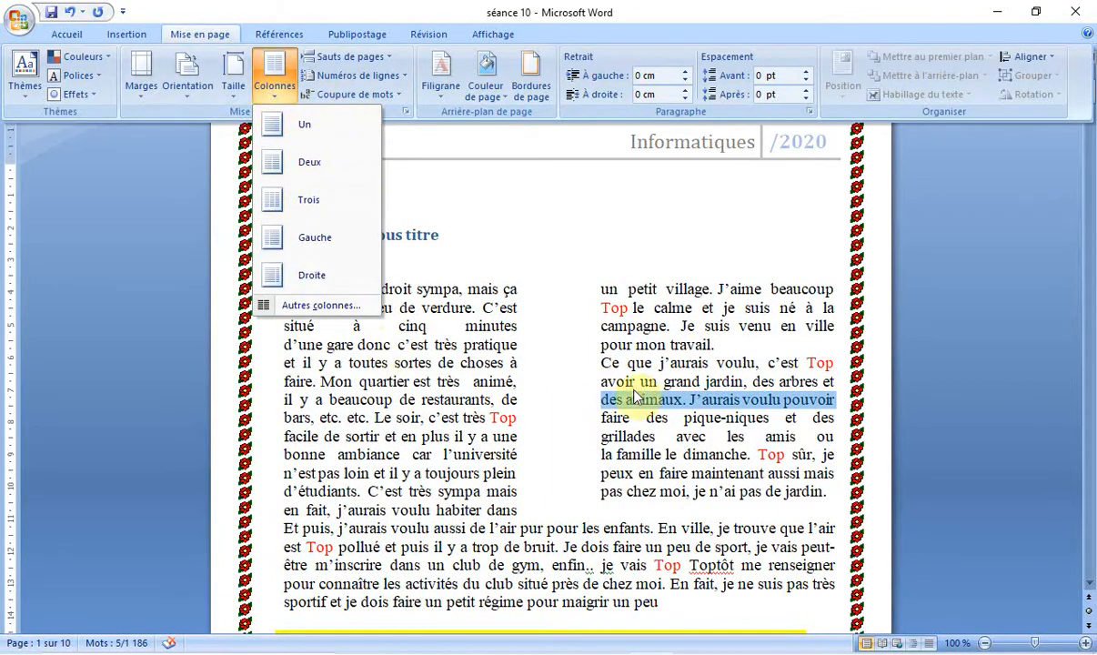